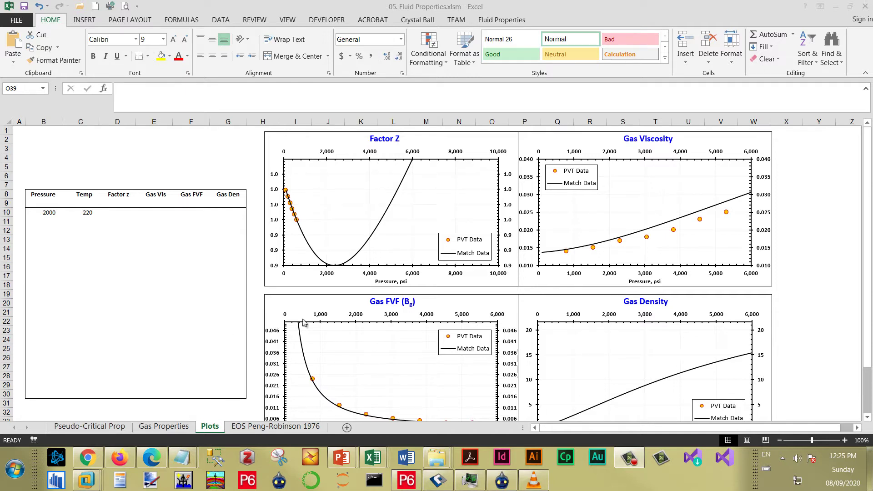
Inspect the Factor Z chart's axes and Match Data series, briefly viewing the top axis format options
click(416, 278)
click(419, 157)
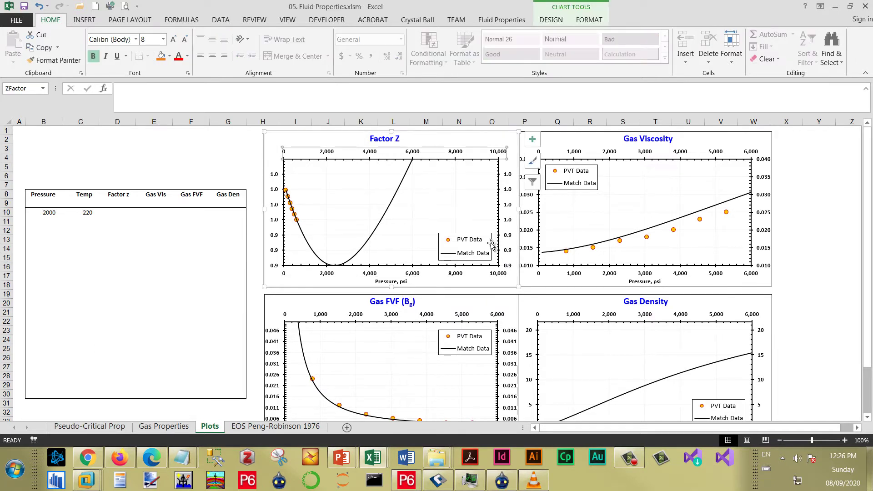
click(513, 245)
click(278, 212)
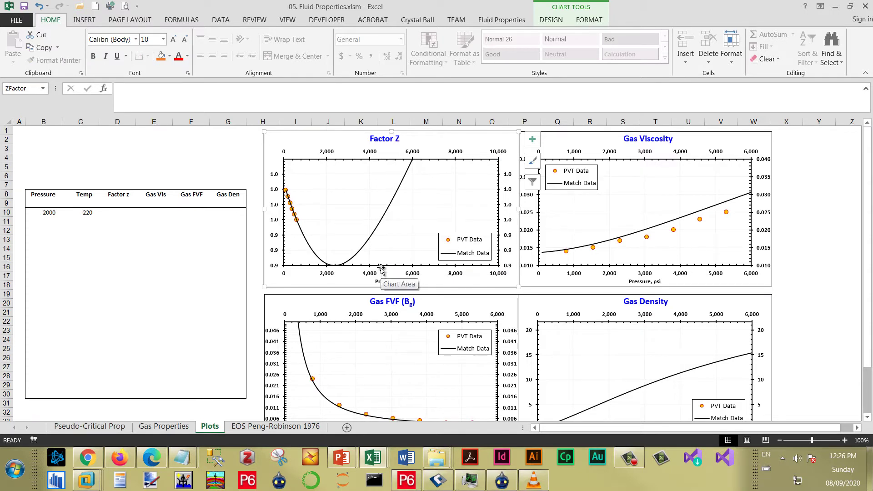
click(387, 213)
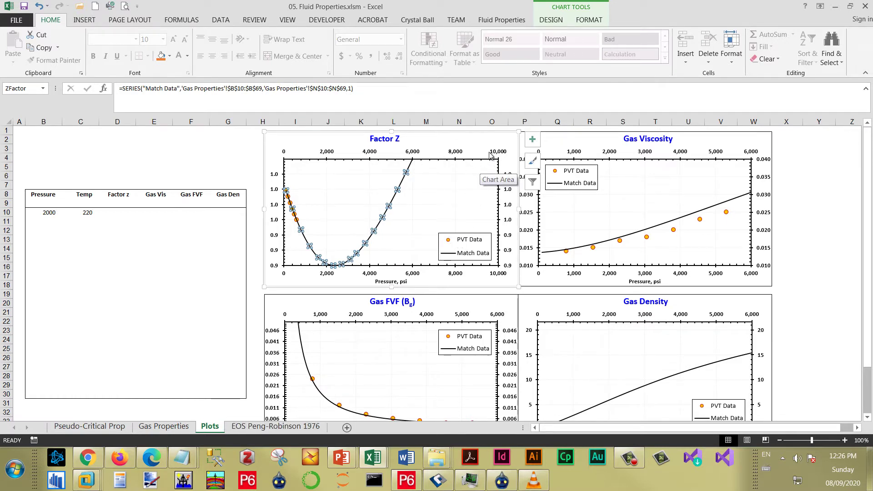
double_click(394, 160)
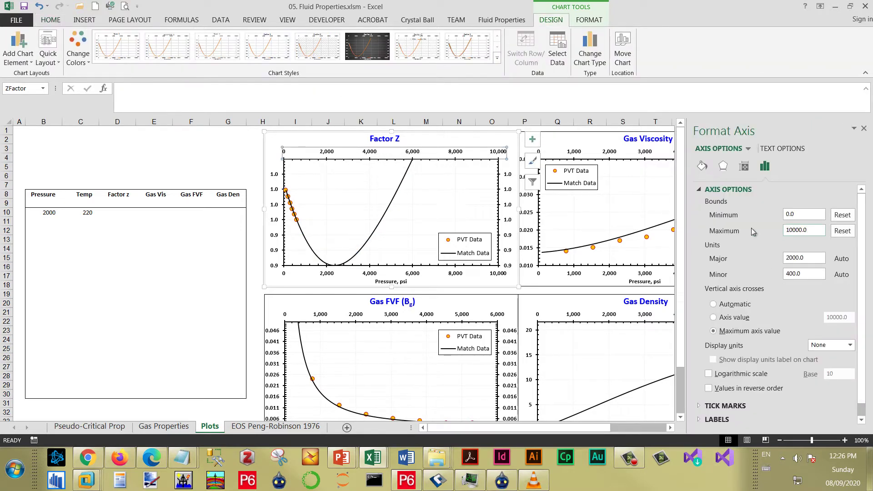
click(864, 128)
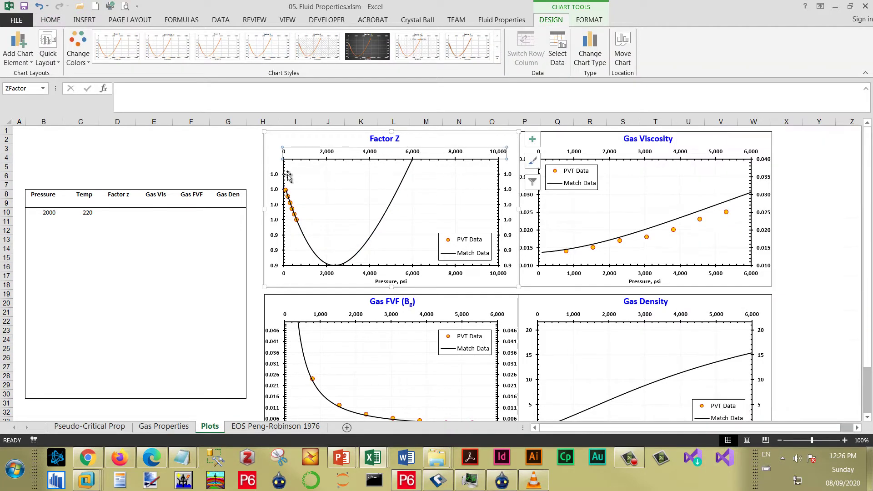
click(226, 165)
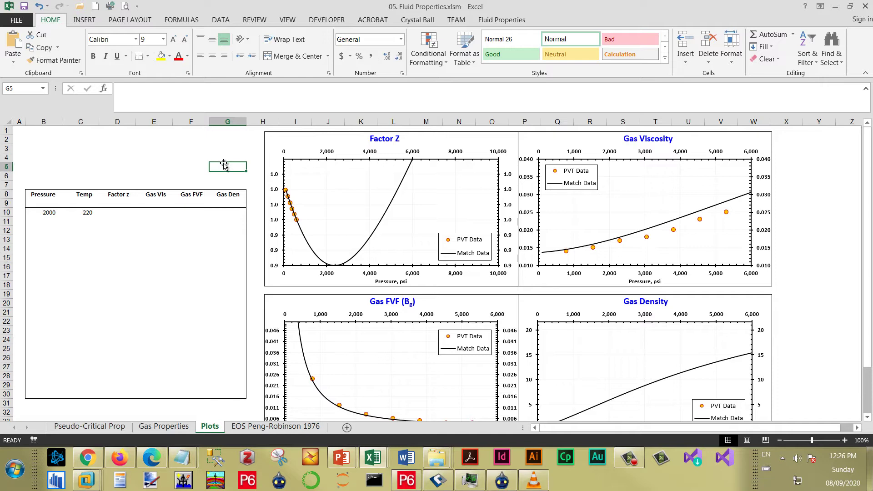
In the VBA editor, review the Factor z block and its n_row last-row lookup line
click(373, 457)
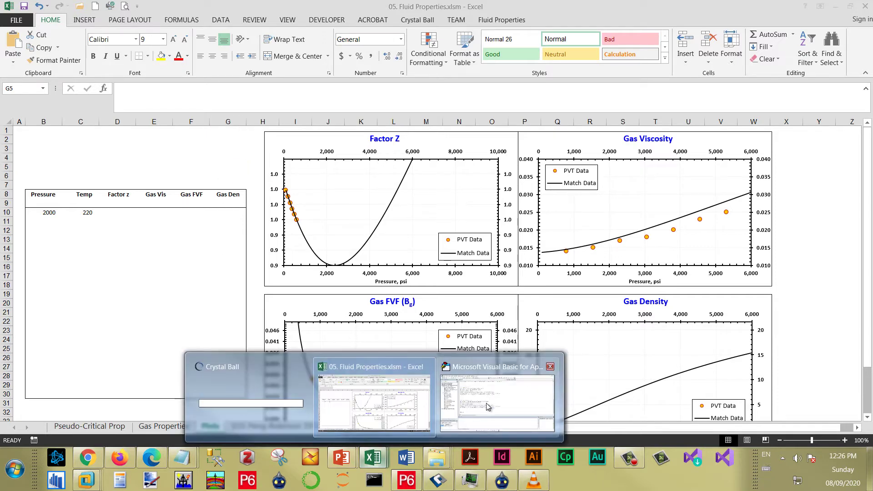
click(487, 407)
scroll(254, 201, up, 7)
scroll(255, 201, up, 7)
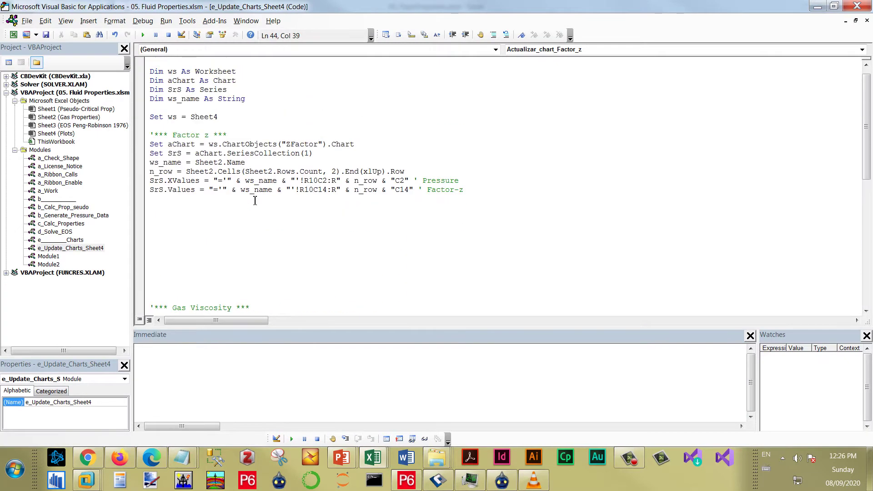
scroll(255, 201, up, 1)
drag(487, 200, 138, 148)
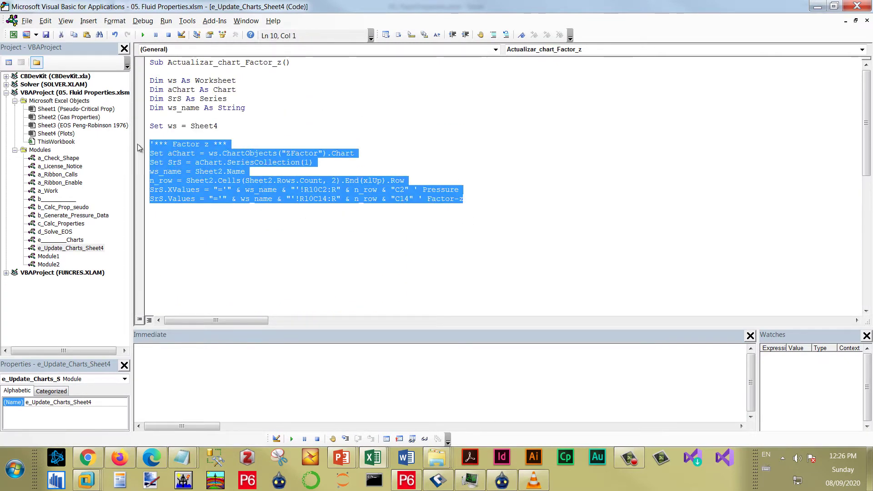
click(307, 200)
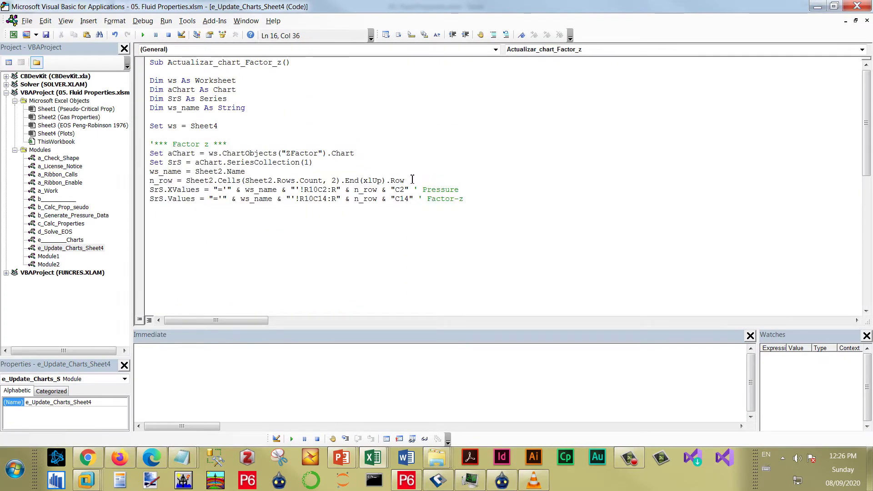
drag(405, 180, 150, 181)
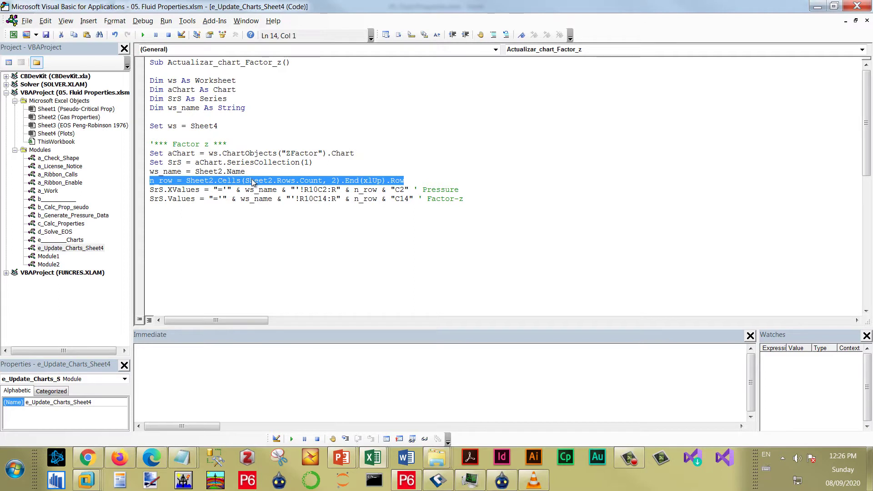
drag(405, 180, 154, 182)
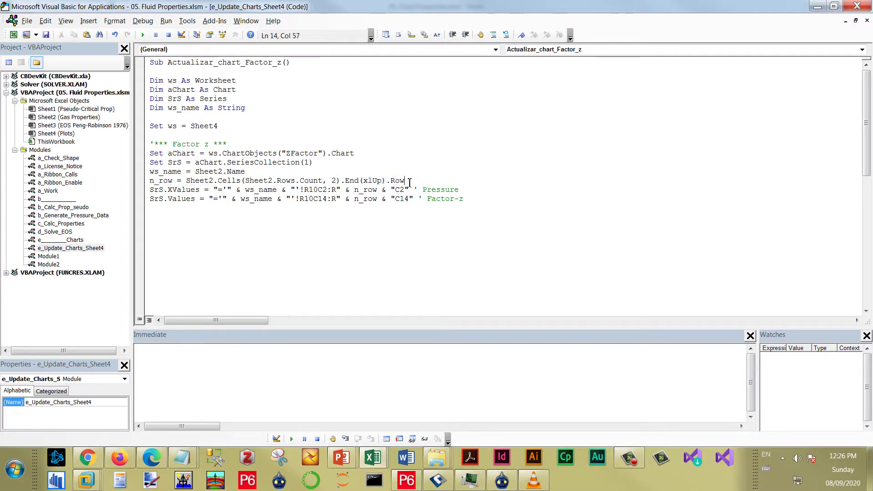
click(227, 181)
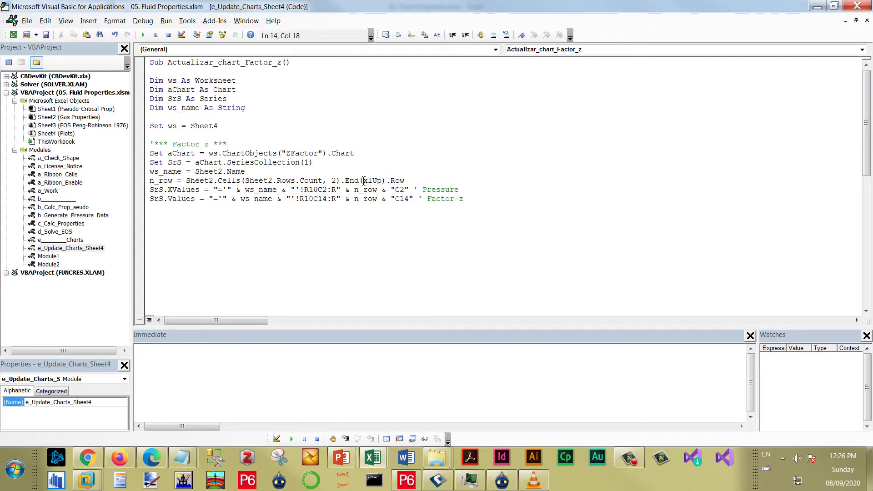
drag(364, 181, 186, 181)
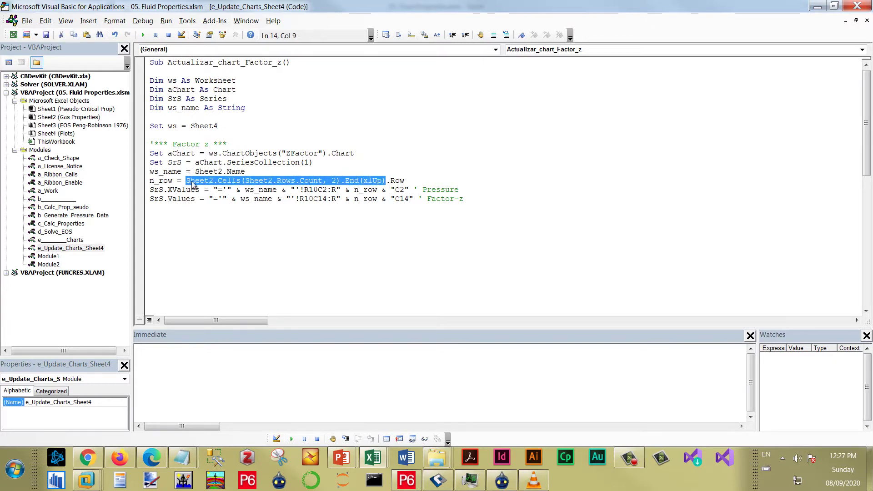
click(308, 225)
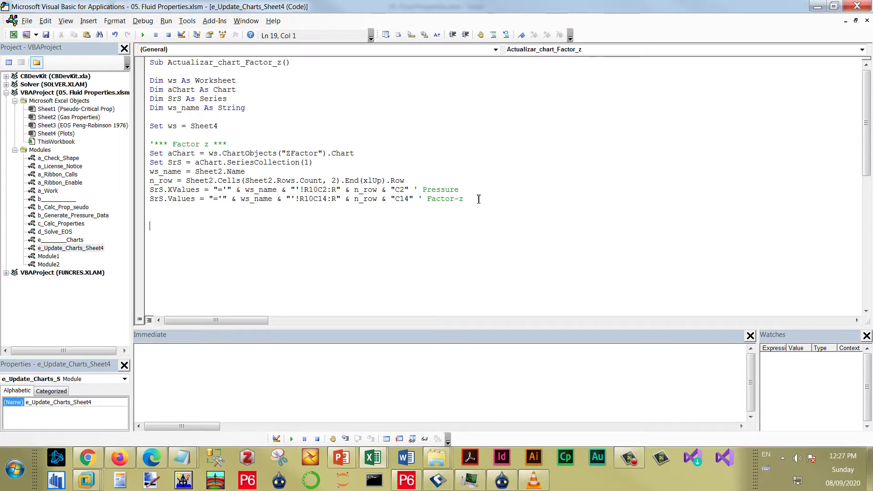
Review the Factor z chart update lines and the GasViscosity chart name, then return to Excel
drag(463, 199, 150, 154)
scroll(252, 254, down, 5)
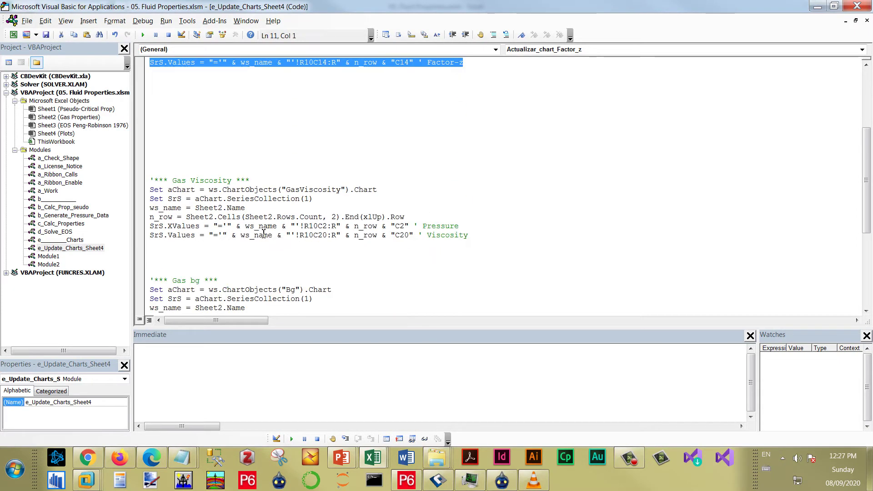
scroll(252, 253, down, 5)
click(237, 271)
scroll(236, 272, down, 2)
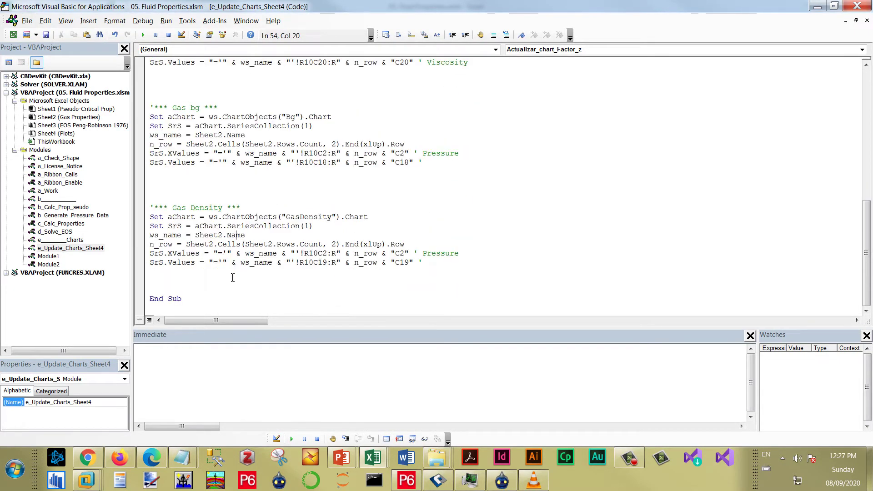
scroll(273, 271, up, 6)
scroll(318, 269, up, 3)
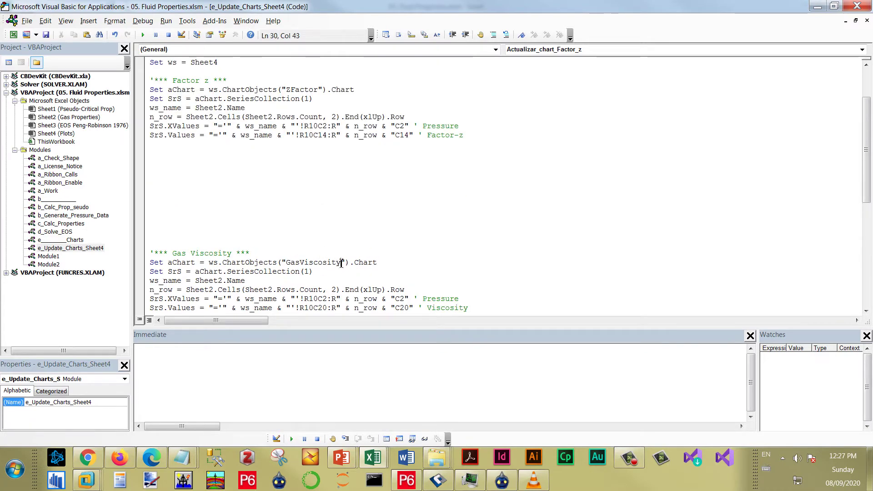
drag(344, 262, 286, 263)
click(374, 459)
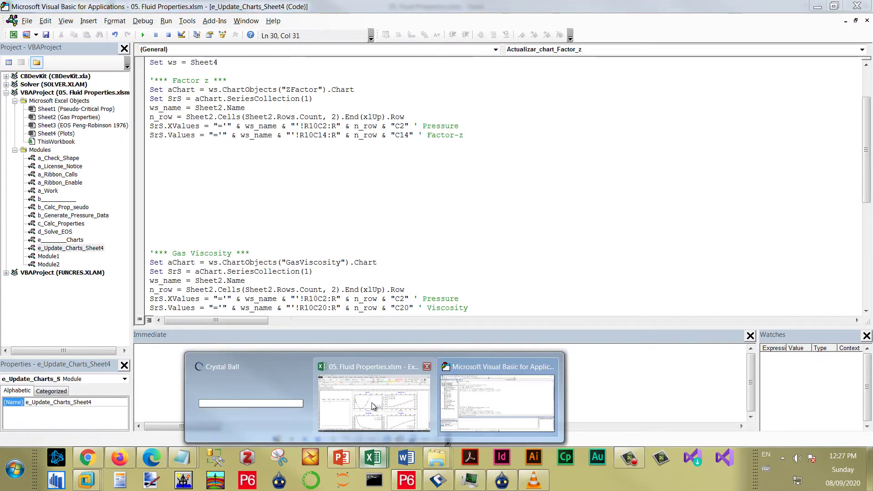
click(373, 392)
click(540, 135)
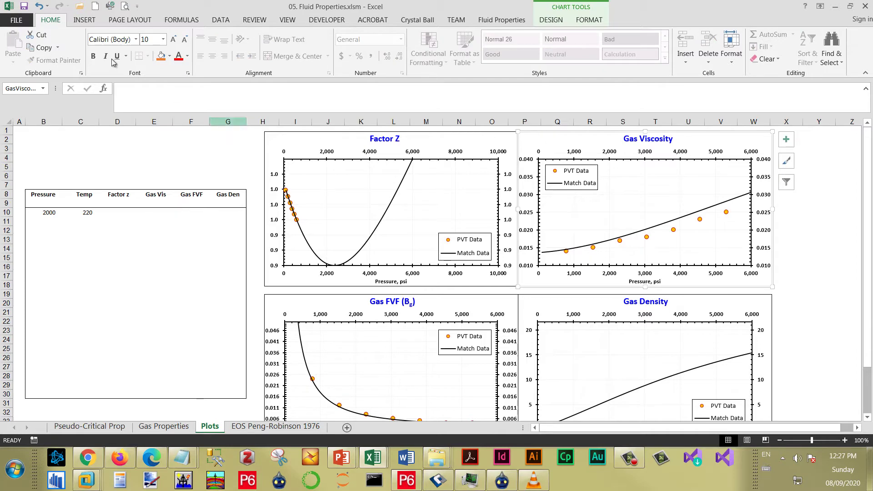
click(23, 88)
click(299, 301)
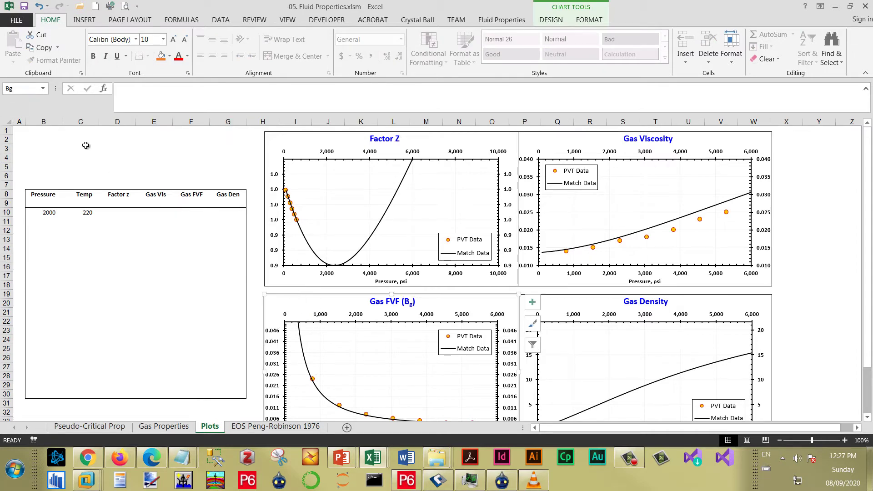
click(551, 302)
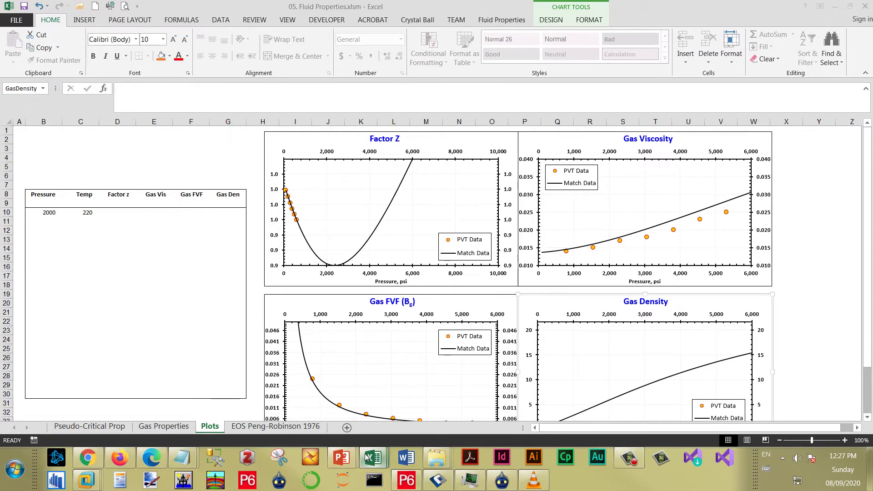
mouse_move(372, 458)
click(509, 400)
scroll(253, 182, up, 3)
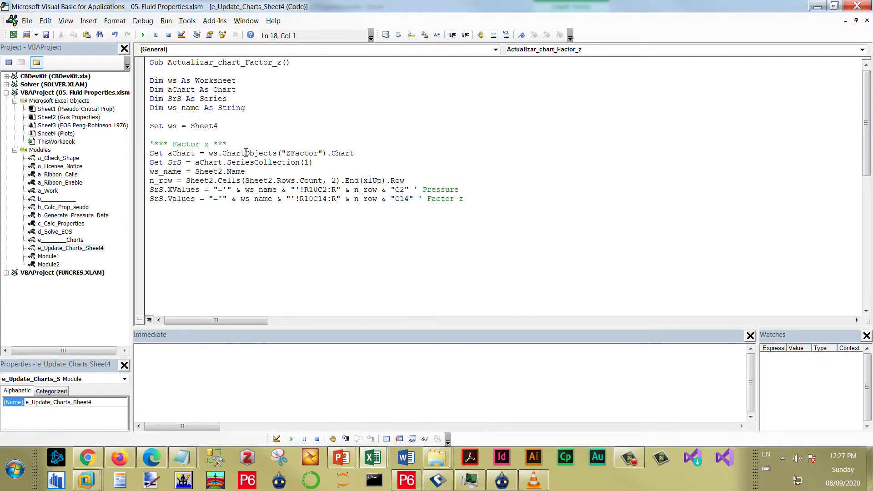
Copy the aChart variable name onto the empty line below the Factor z block
drag(195, 155, 169, 156)
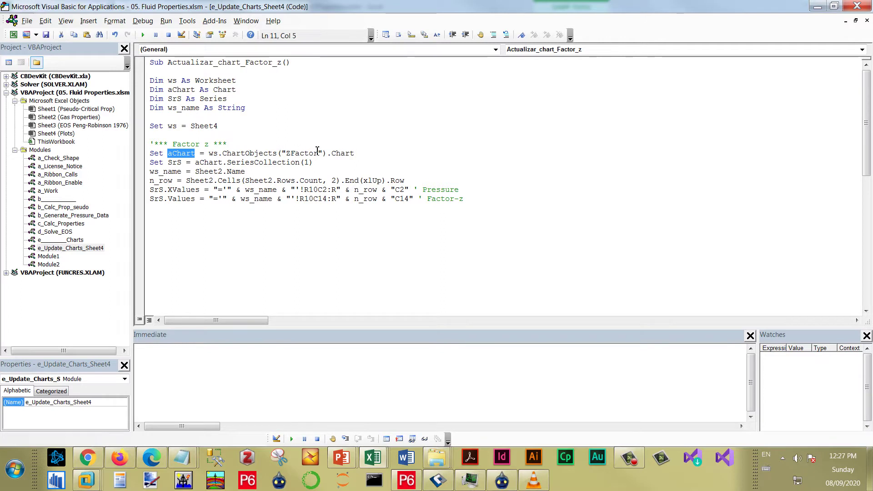
drag(322, 154, 286, 155)
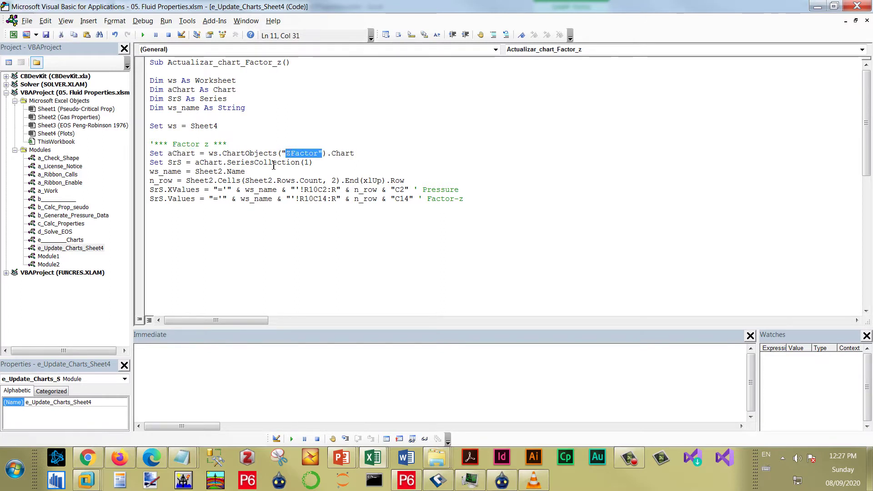
drag(195, 155, 169, 155)
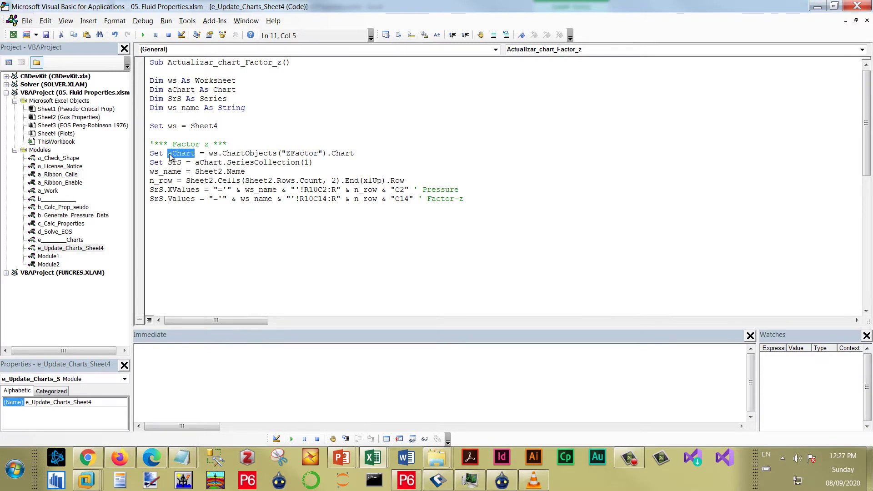
key(ctrl+c)
click(179, 219)
key(ctrl+v)
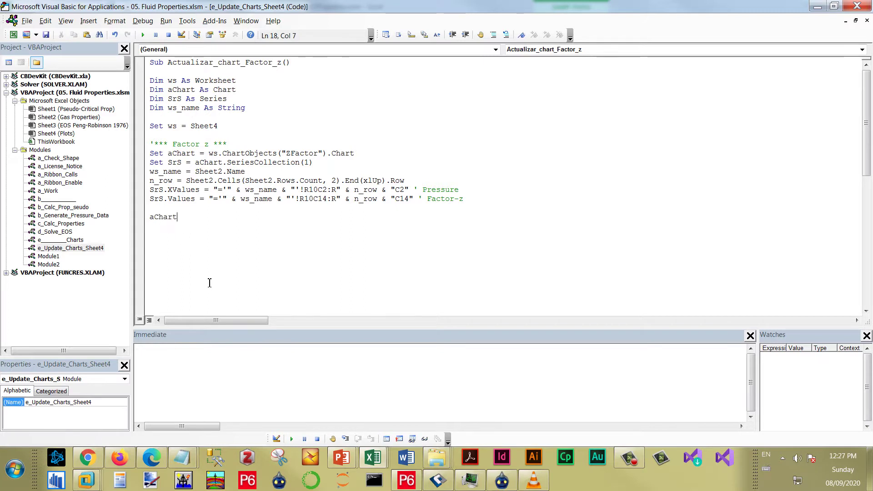
Complete the line as aChart.Axes(xlCategory, xlPrimary).MaximumScale = 20000
text(.)
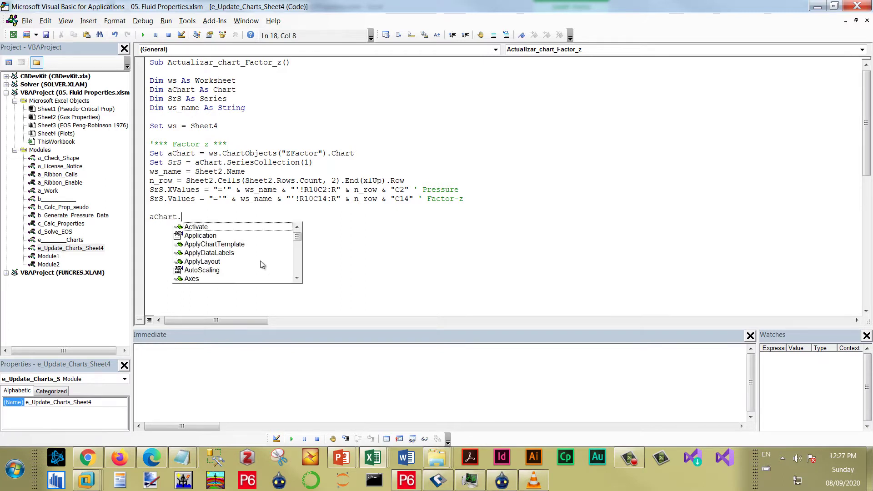
text(ax)
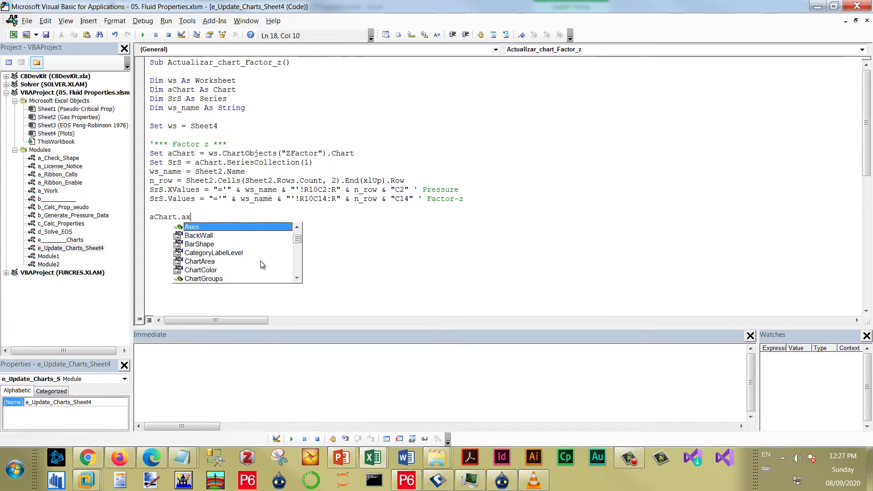
text(es)
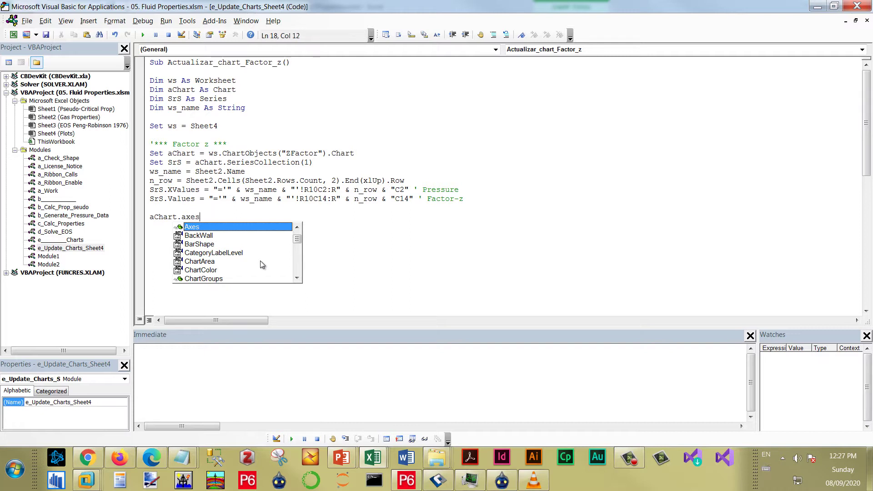
text(()
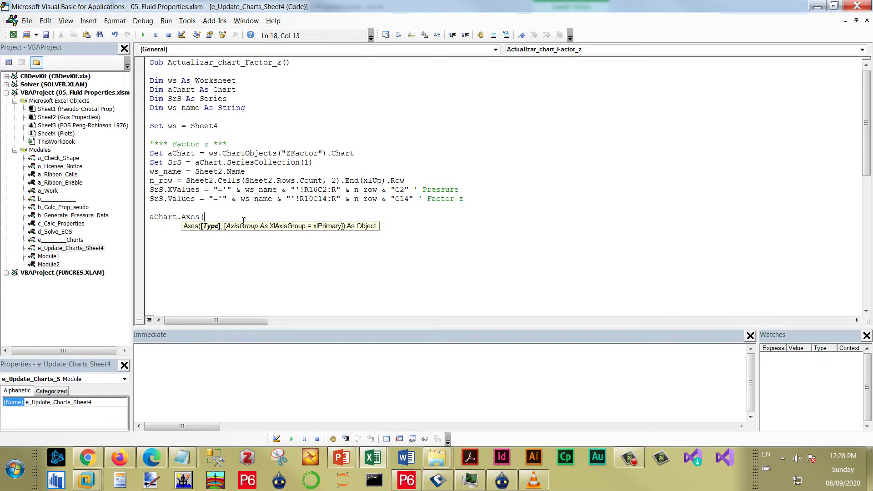
text(xlC)
text(ategory)
text())
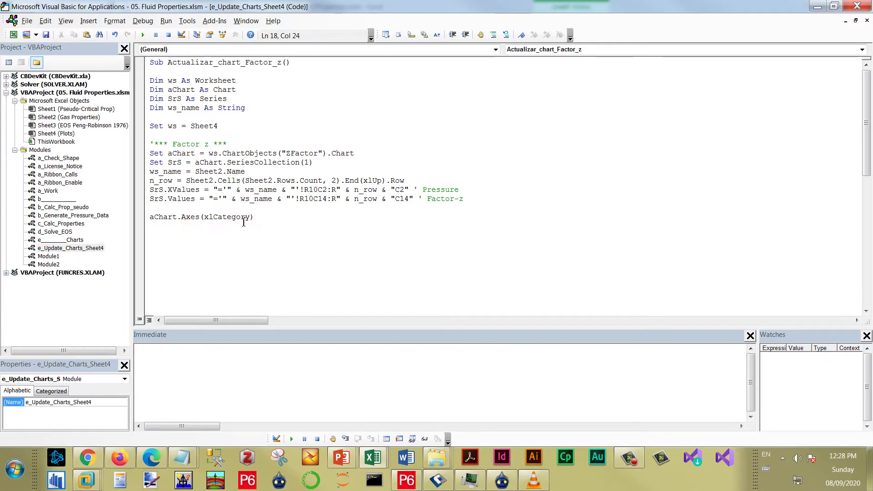
key(BackSpace)
text(,)
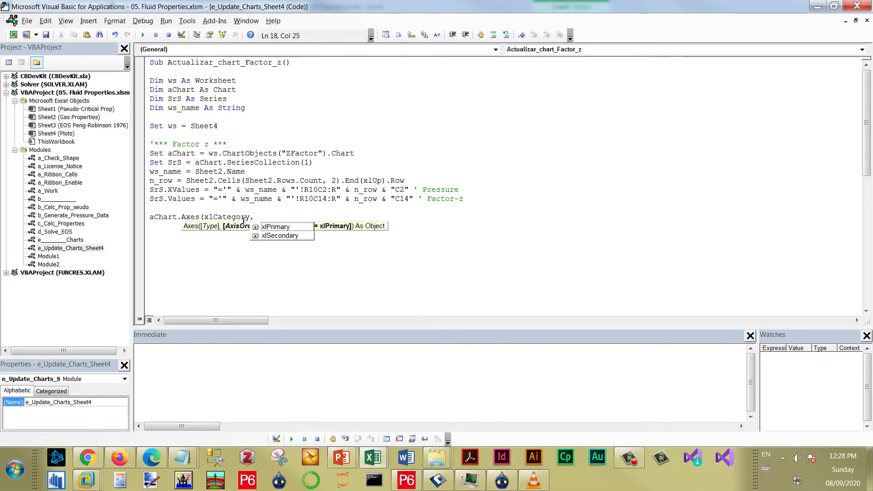
double_click(289, 227)
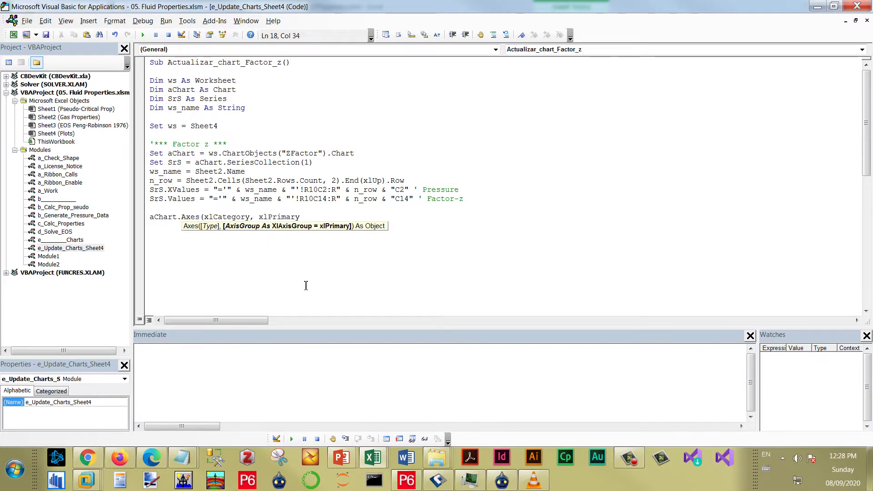
text().ma)
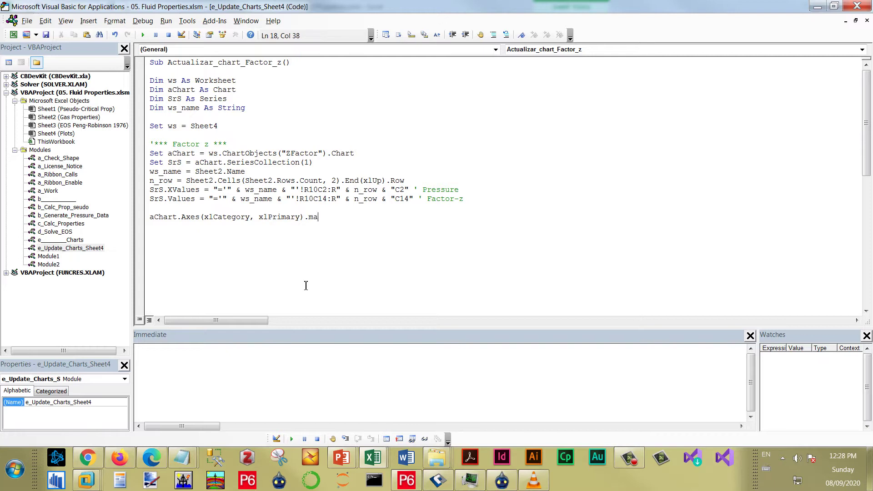
text(ximu)
text(m)
text(s)
text(cale)
text(= 0)
text(1)
text(20)
text(000)
key(Return)
Duplicate the MaximumScale line and change the copy to MiniumScale = 0
drag(403, 217, 125, 223)
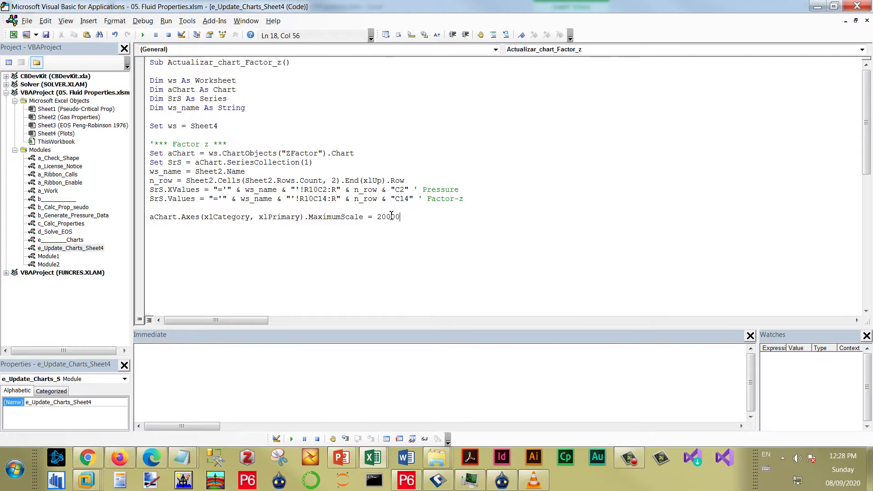
click(136, 218)
key(ctrl+c)
click(177, 232)
key(ctrl+v)
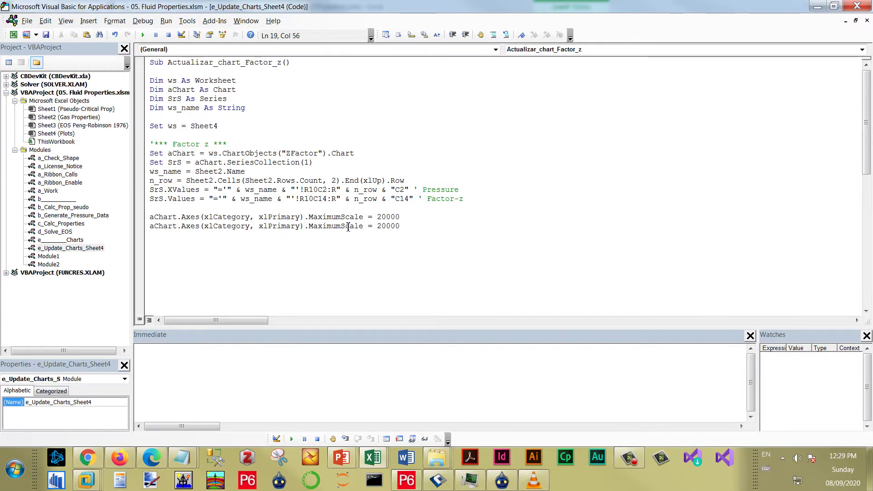
drag(341, 226, 317, 229)
key(BackSpace)
key(BackSpace)
text(iniu)
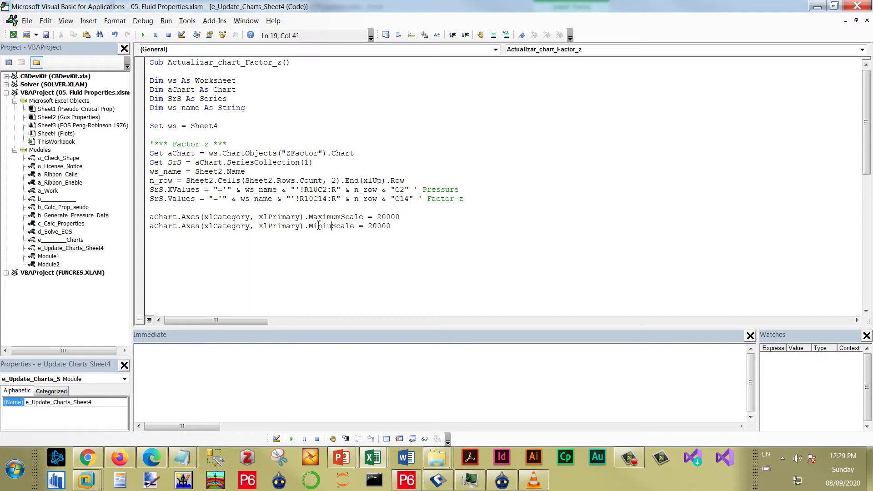
text(m)
drag(397, 226, 372, 226)
text(0)
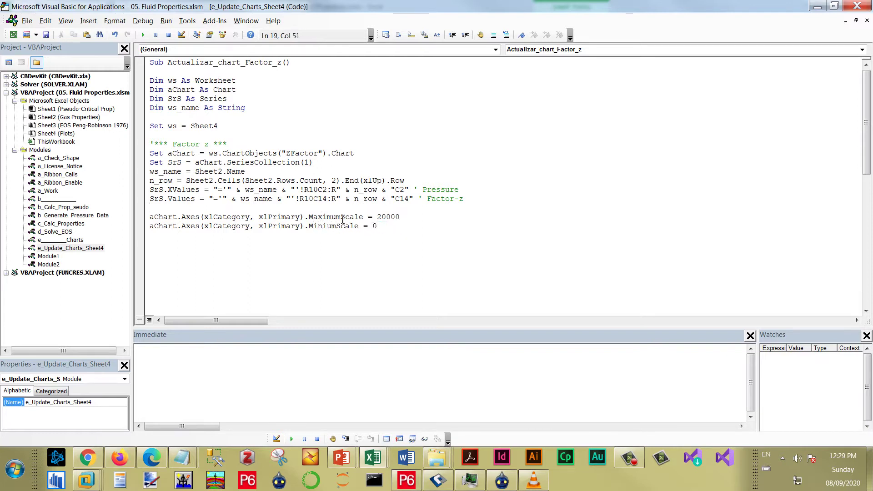
click(342, 217)
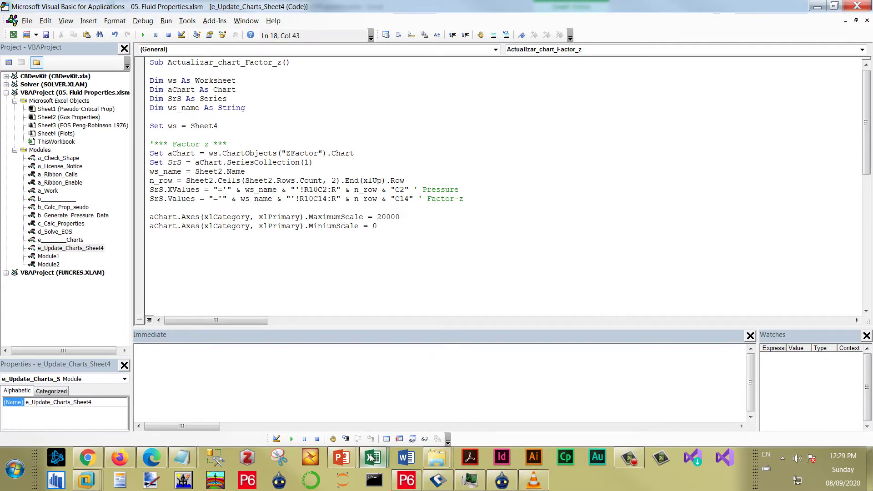
In Excel, set the Factor Z vertical axis bounds to minimum 0 and maximum 2
mouse_move(372, 457)
click(373, 391)
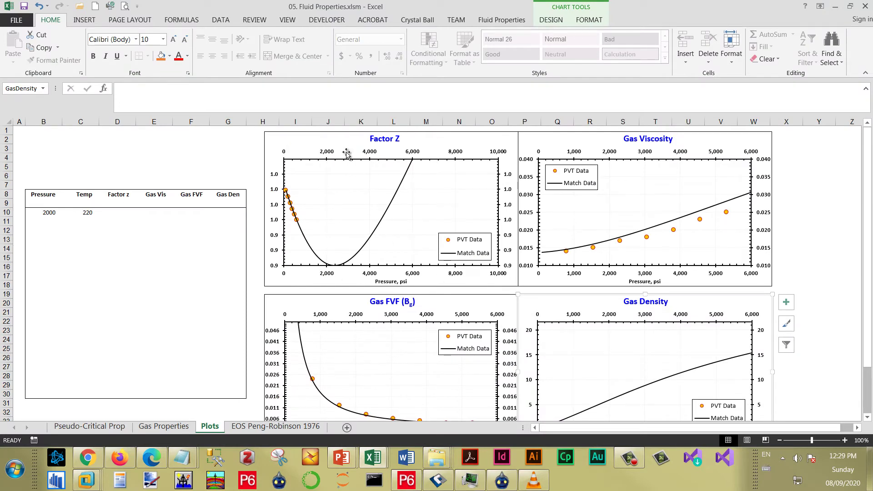
double_click(281, 267)
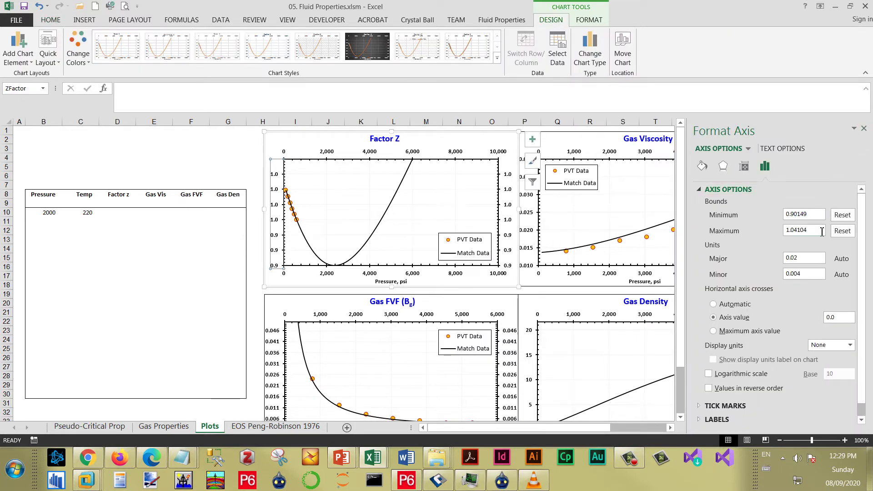
double_click(805, 214)
text(0)
double_click(819, 231)
text(2)
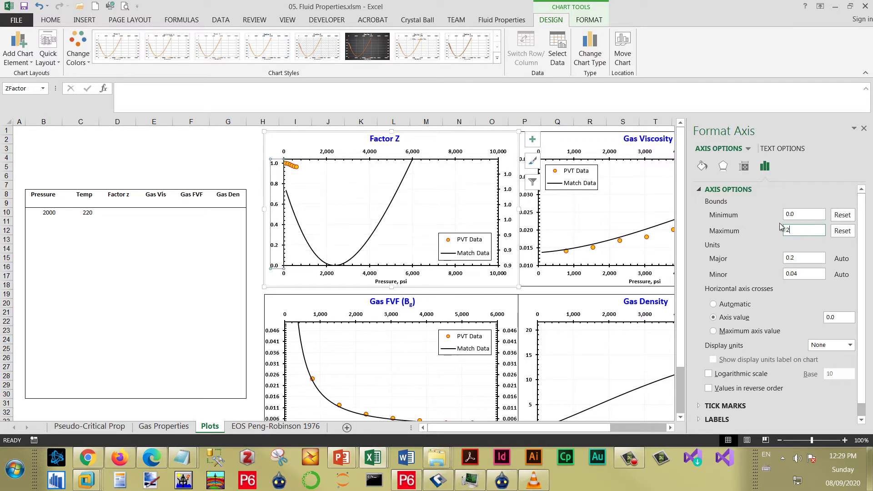
key(Return)
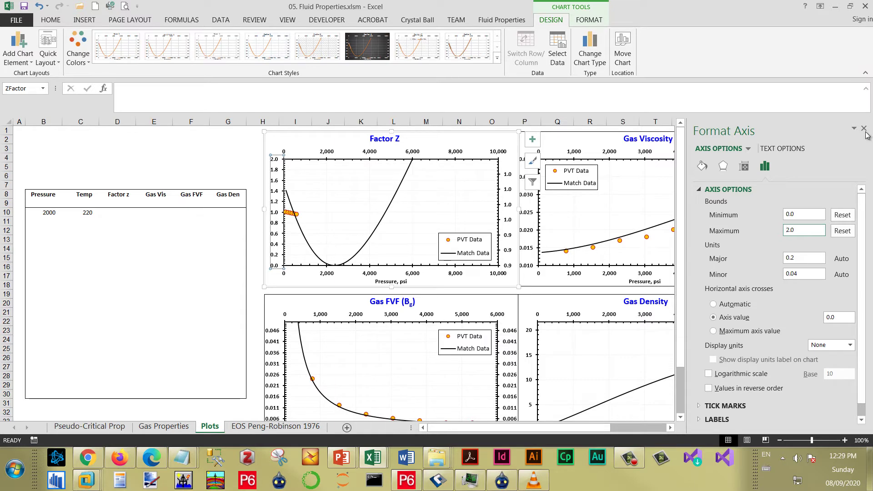
click(865, 128)
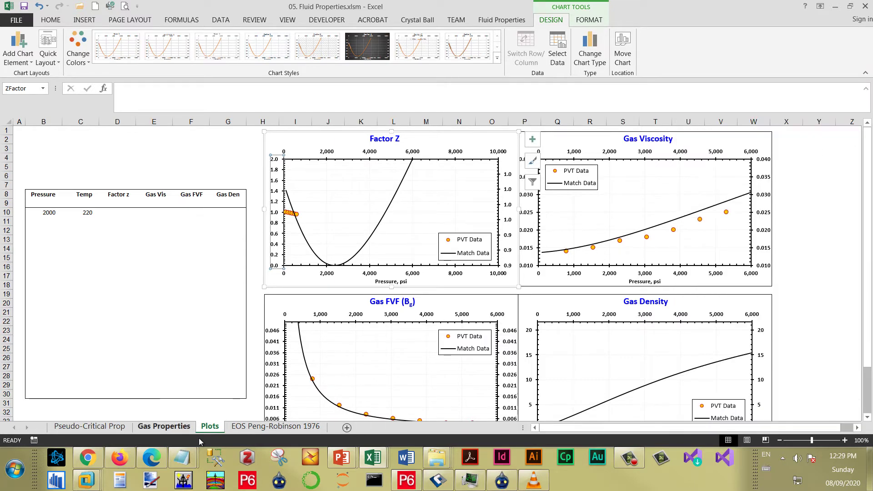
Run the macro, debug error 438, correct MiniumScale to MinimumScale and rerun it
mouse_move(372, 458)
click(505, 400)
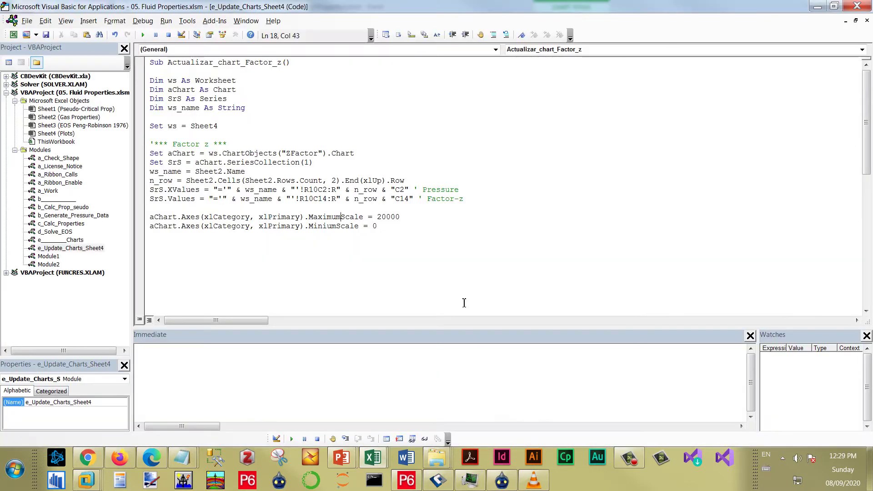
click(322, 226)
click(142, 35)
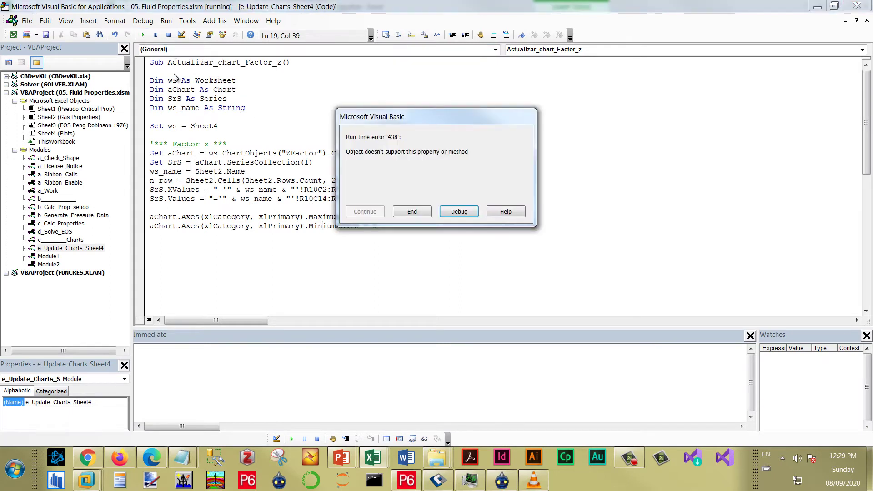
click(459, 212)
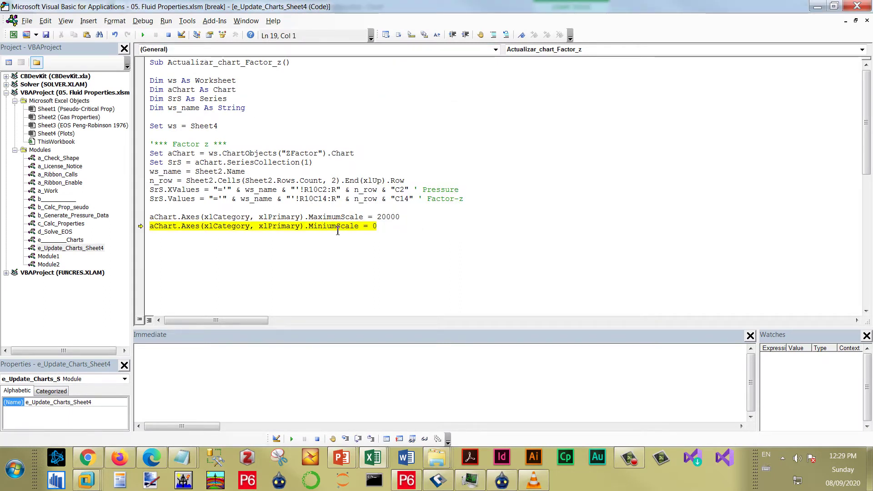
click(168, 35)
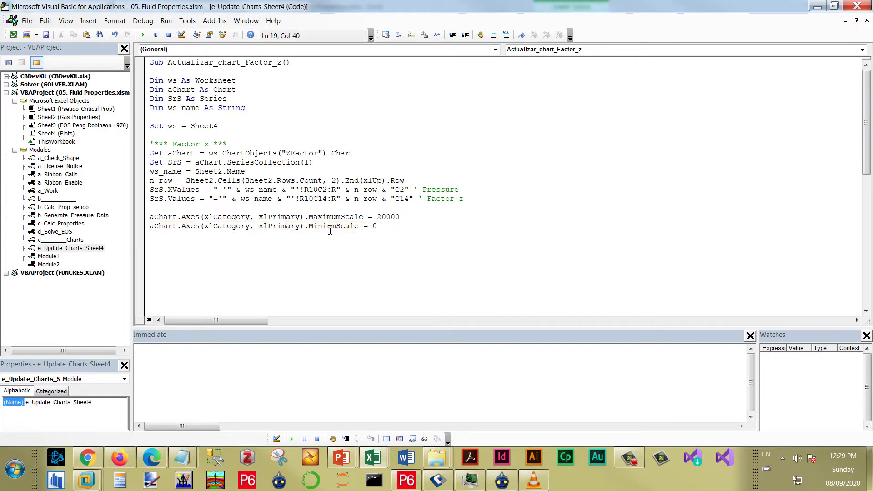
text(m)
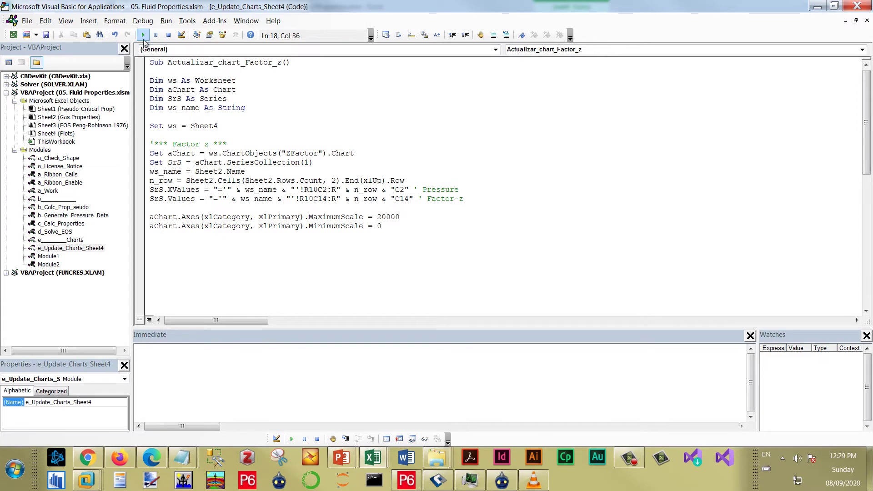
click(817, 6)
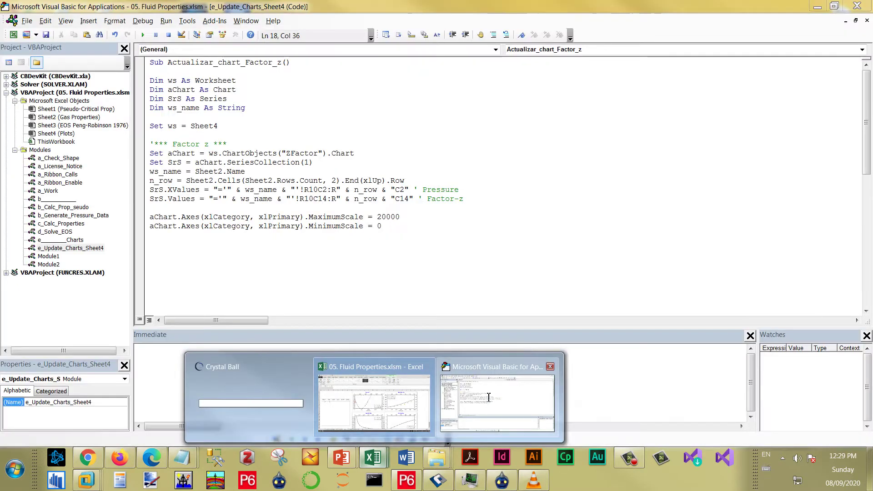
click(489, 397)
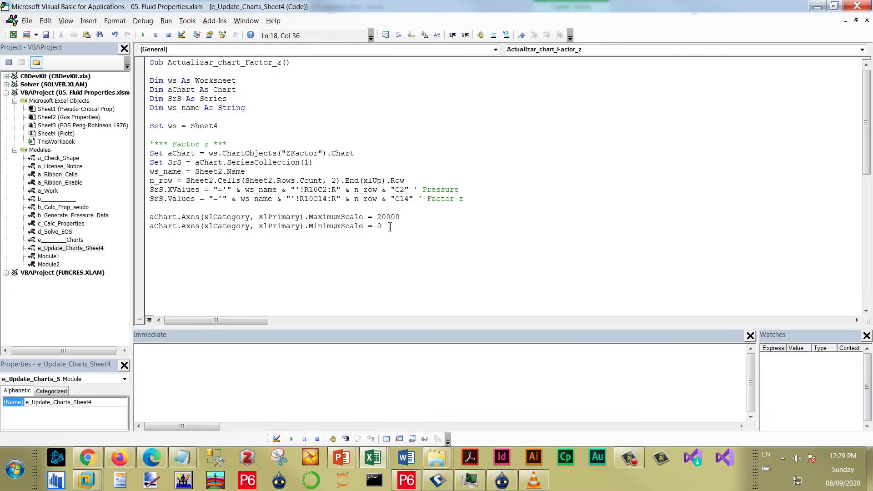
Duplicate both axis-scale lines and start replacing xlPrimary on the first copy
drag(390, 227, 150, 217)
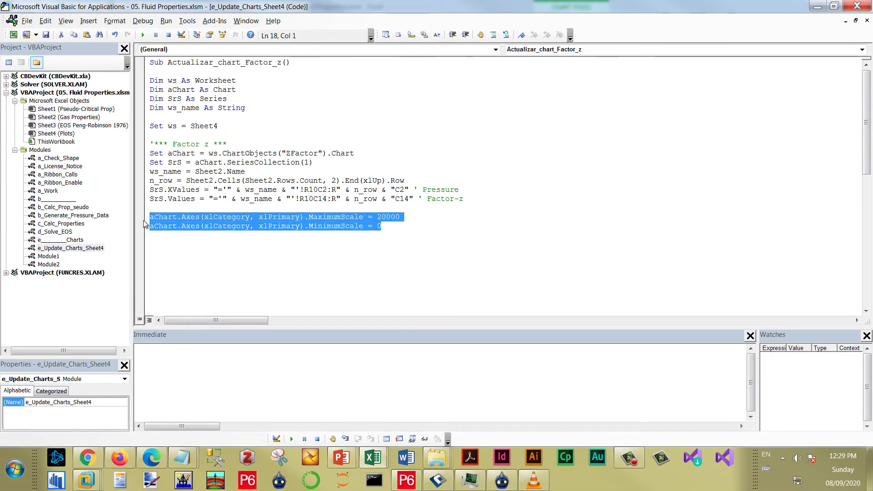
key(ctrl+c)
click(165, 248)
key(ctrl+v)
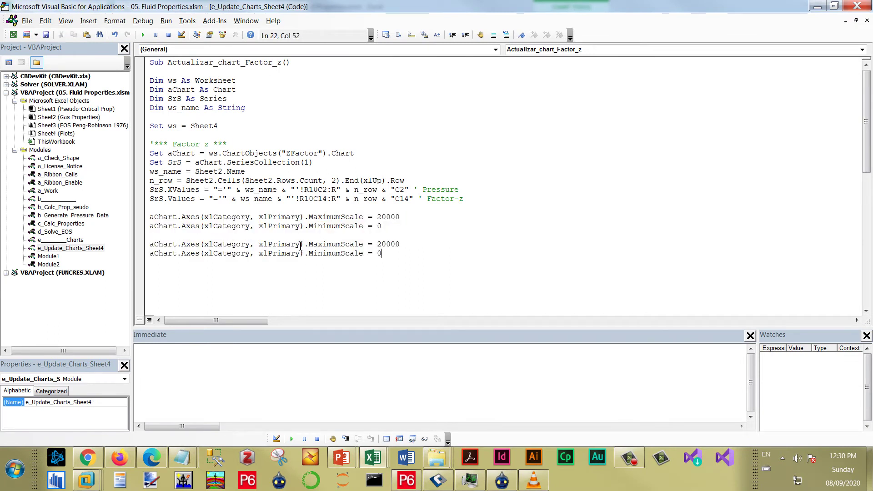
drag(300, 246, 259, 246)
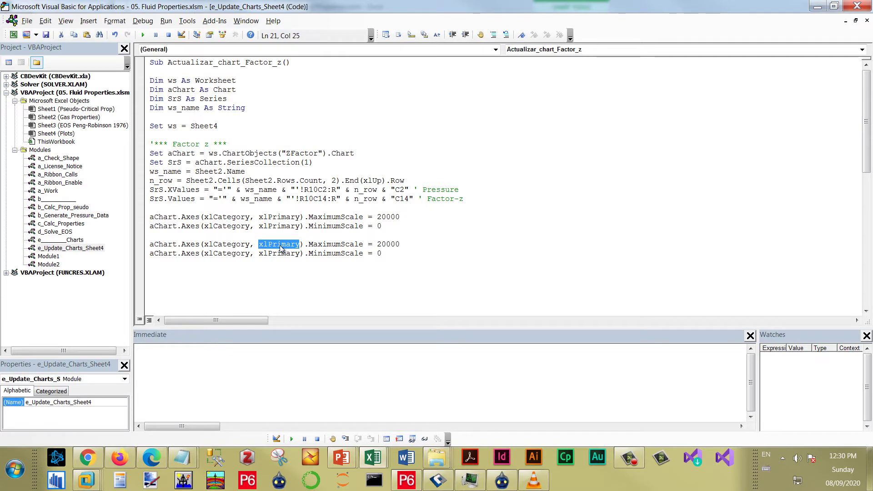
text(xlsecunda)
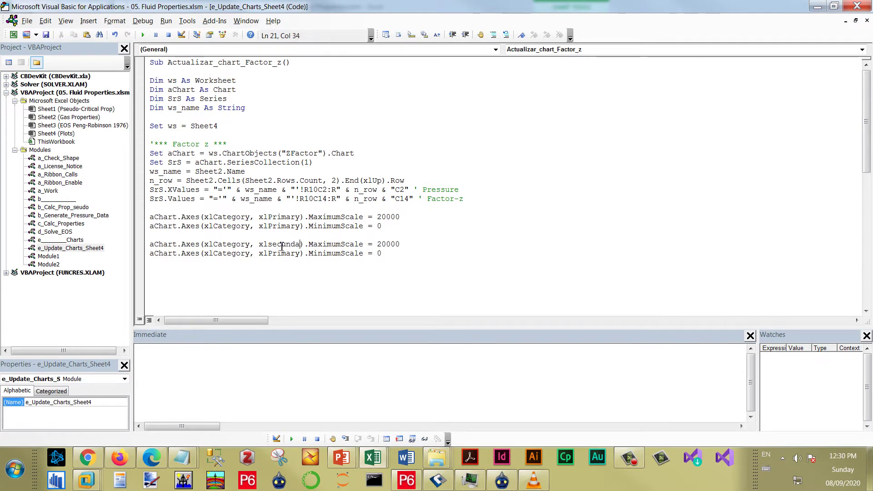
text(rio)
click(282, 229)
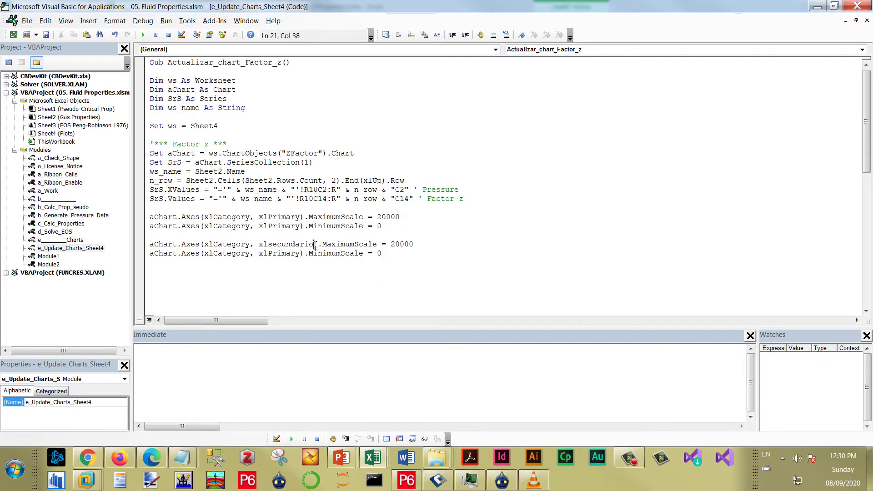
Correct the axis group to xlSecondary and paste it over xlPrimary on the second copied line
drag(315, 244, 272, 244)
text(seco)
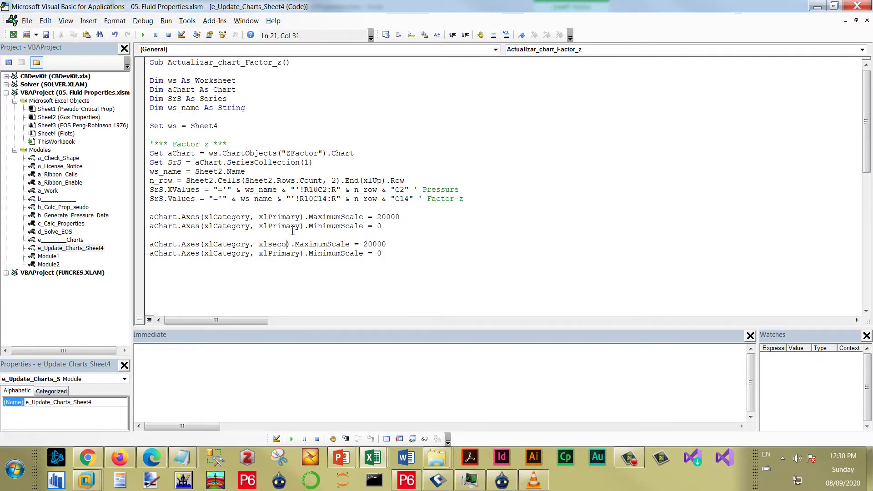
text(ndary)
click(292, 218)
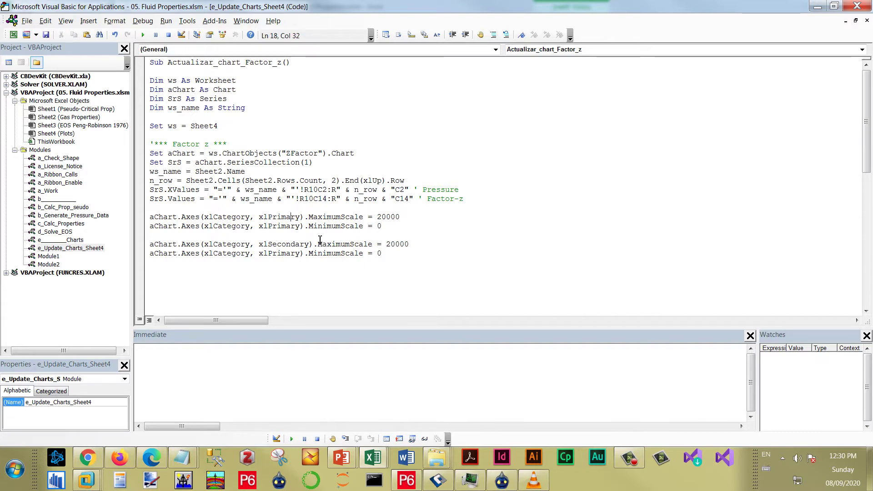
mouse_move(312, 244)
mouse_down()
mouse_move(259, 245)
mouse_move(265, 259)
mouse_up()
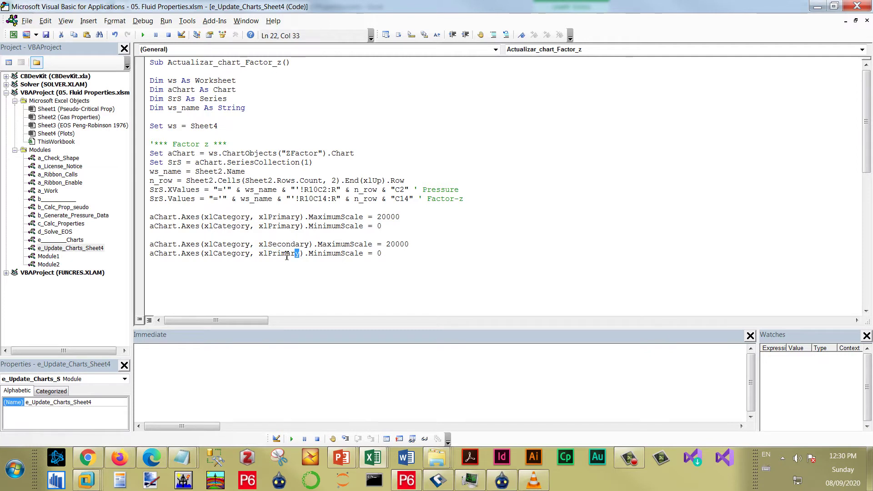
key(ctrl+v)
click(246, 242)
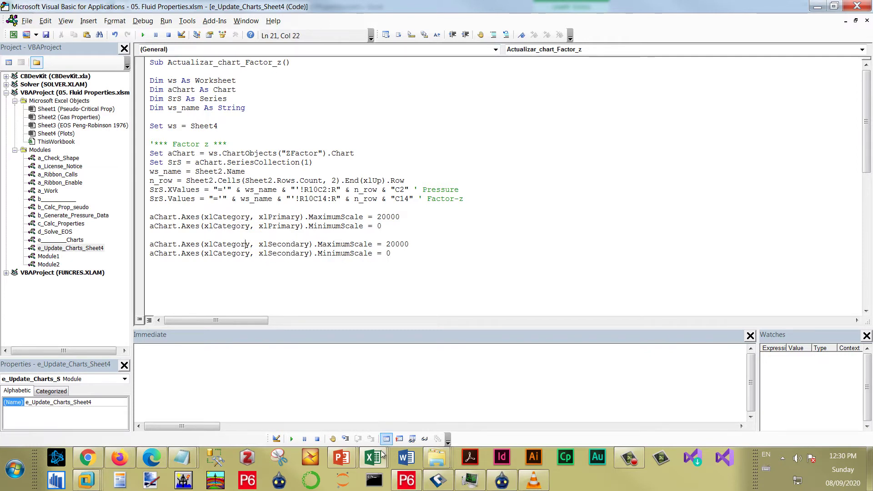
click(372, 449)
click(374, 403)
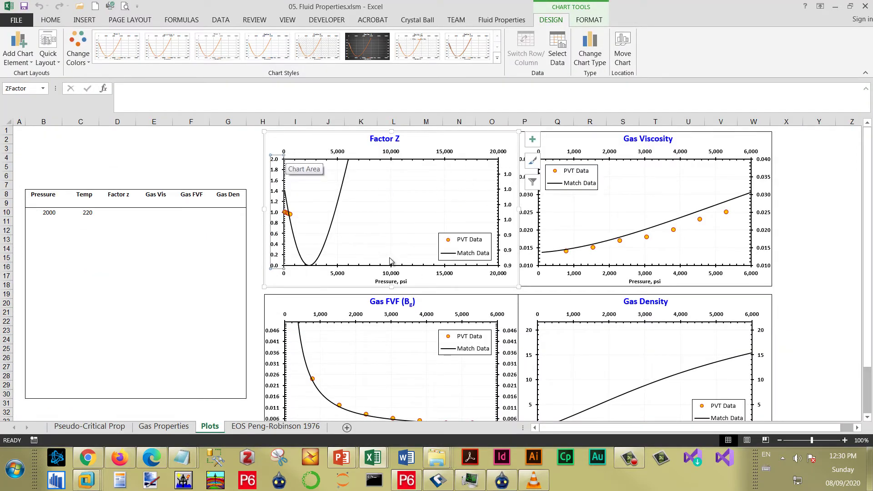
Check the Factor Z Match Data series formula, then go back to the VBA editor
click(342, 181)
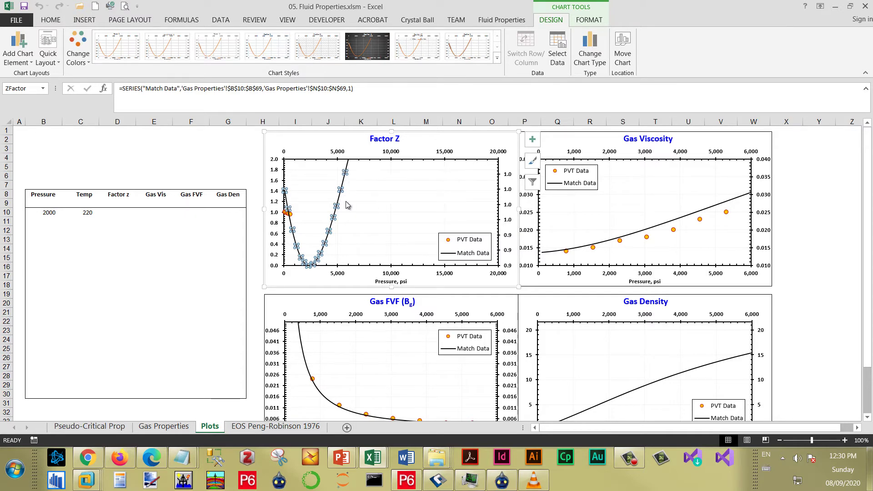
click(373, 458)
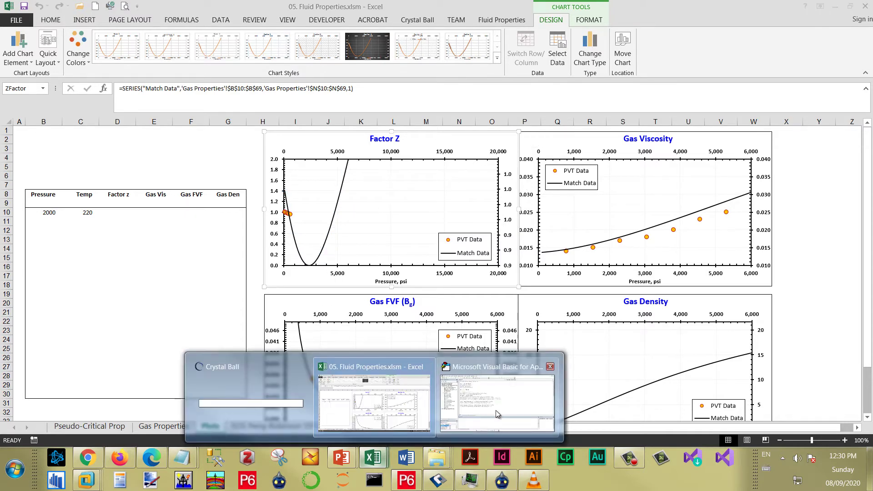
click(496, 410)
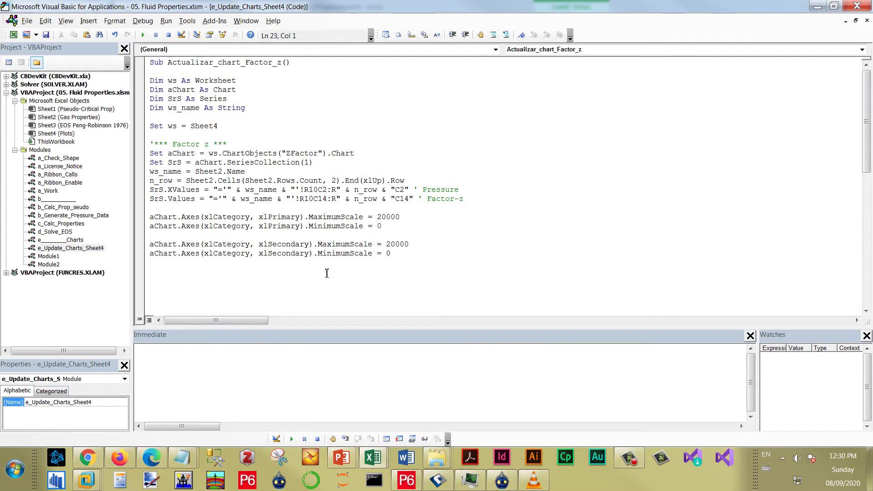
Add max_val = Application.WorksheetFunction.Max(Sheet2.Range("")) with the comment ' Max. Pressure
key(Return)
key(Return)
key(Return)
text(ma)
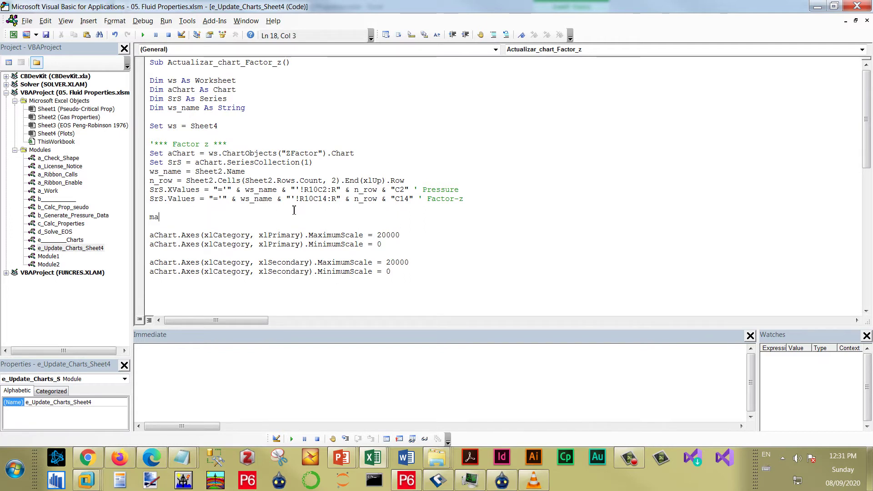
text(x_val =)
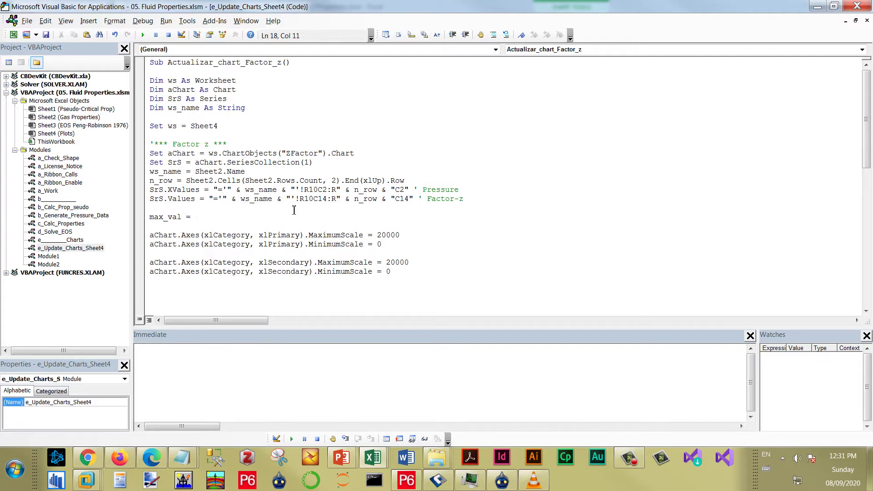
text( applica)
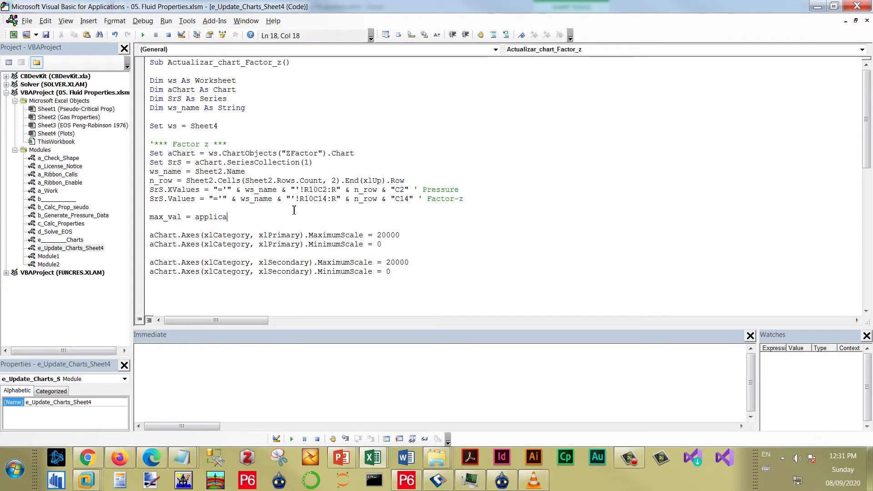
text(tion.wo)
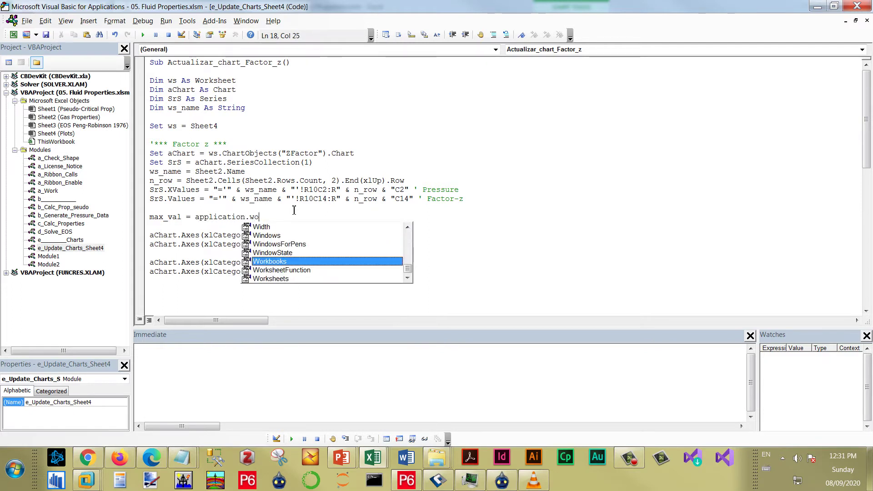
text(rks)
key(space)
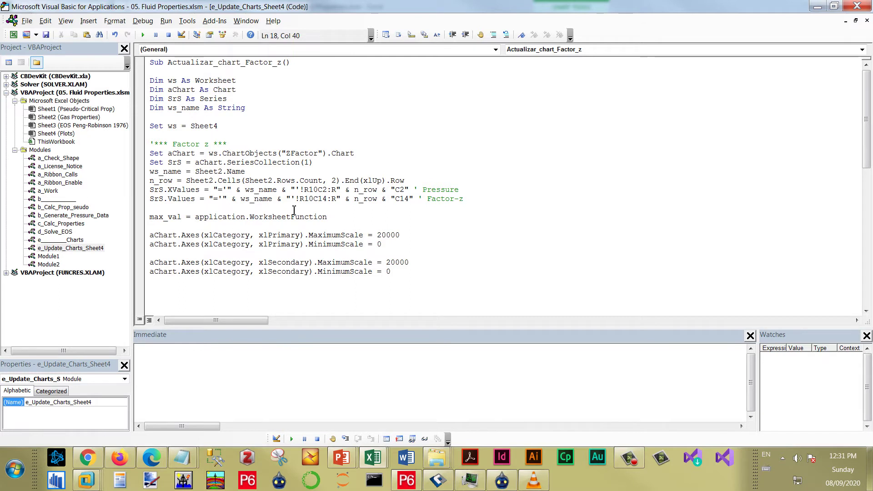
text(.m)
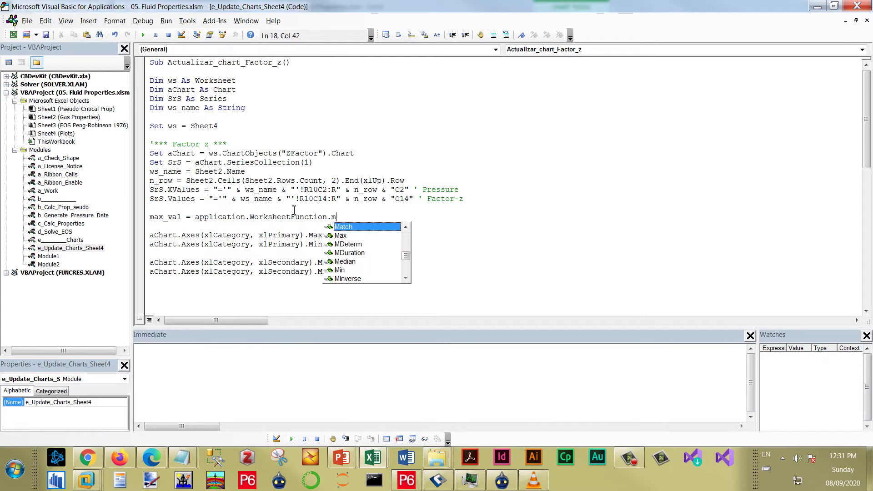
text(ax(she)
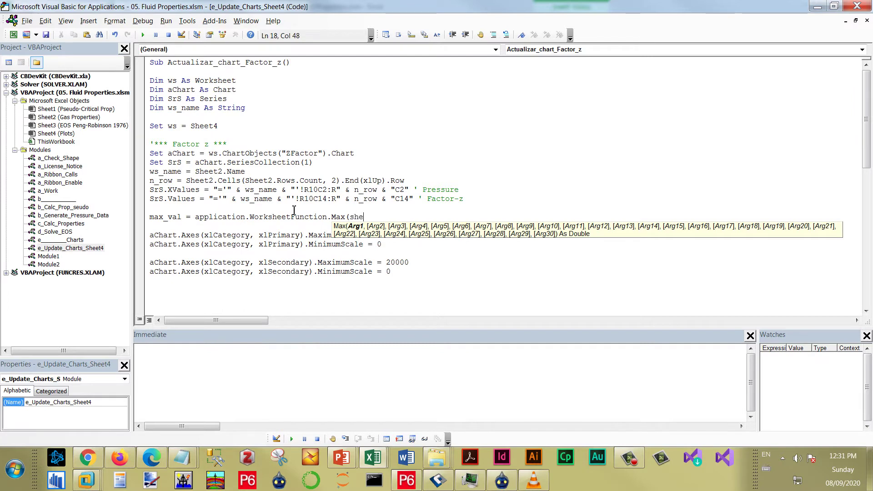
text(et2)
text(.range)
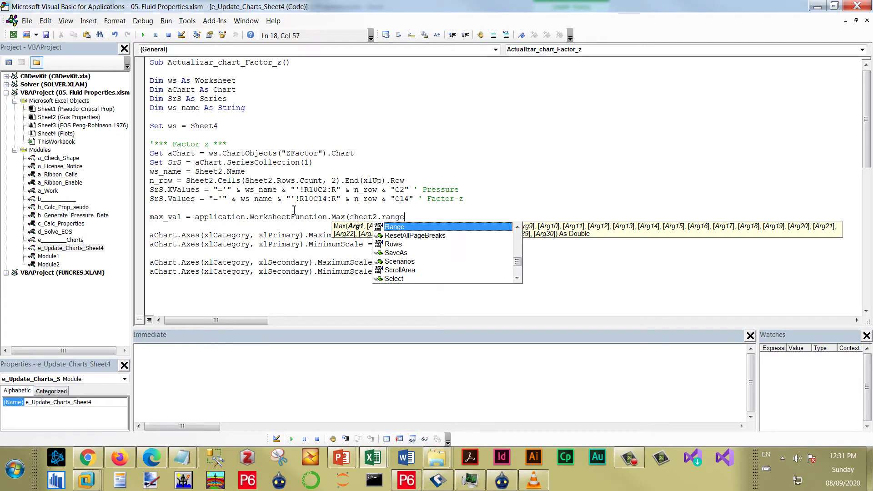
text(()
text("))
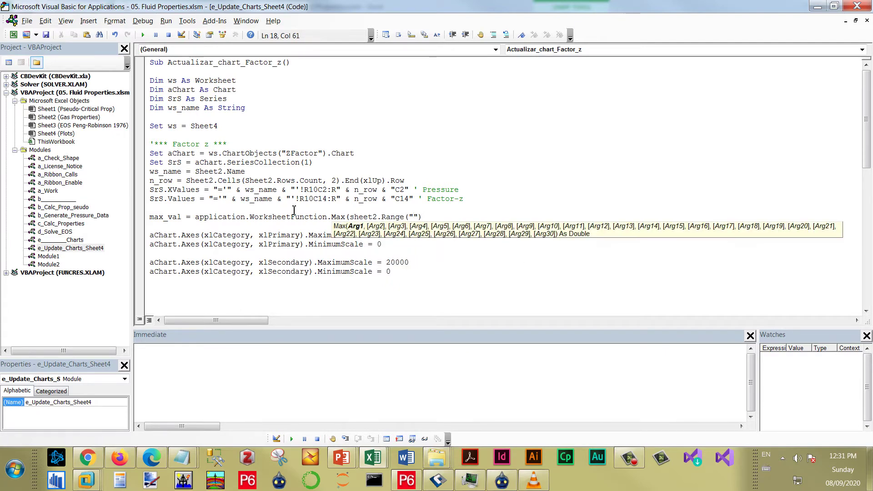
text())
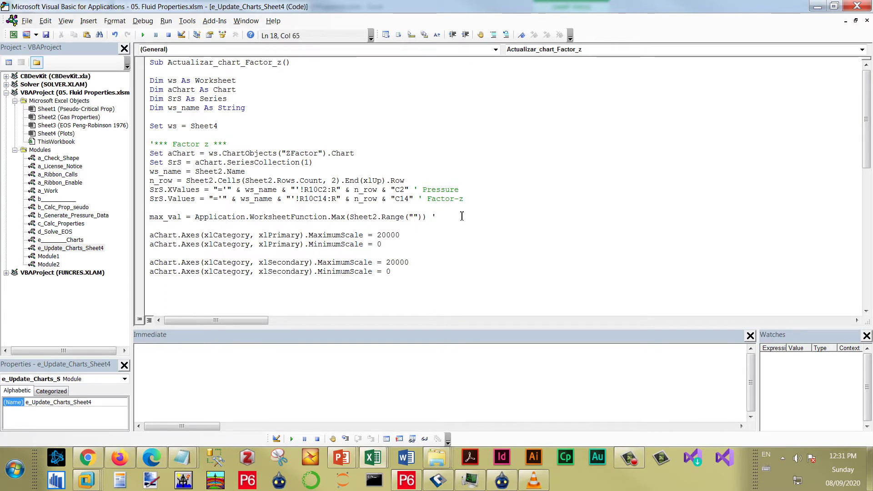
text(Pressure)
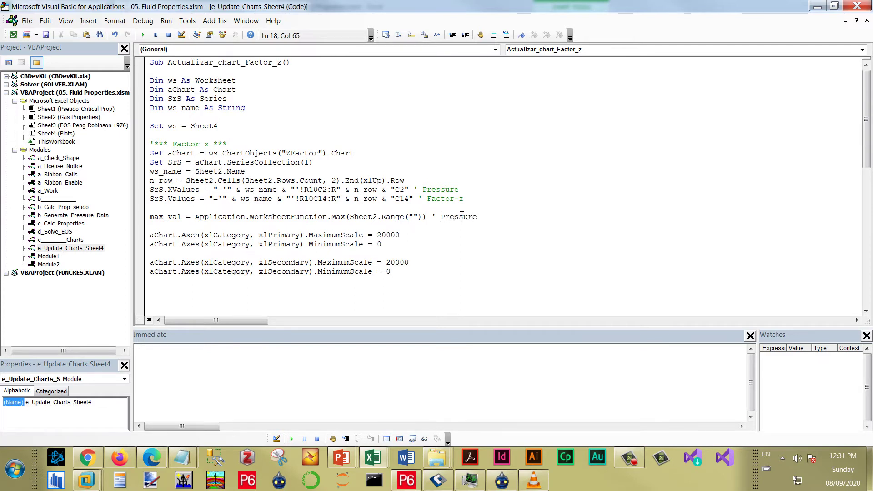
text(Max.)
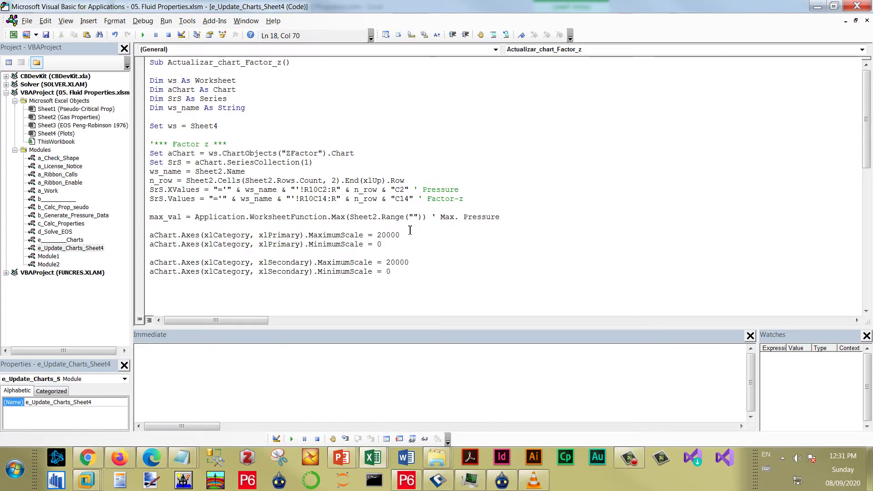
click(410, 234)
mouse_move(372, 457)
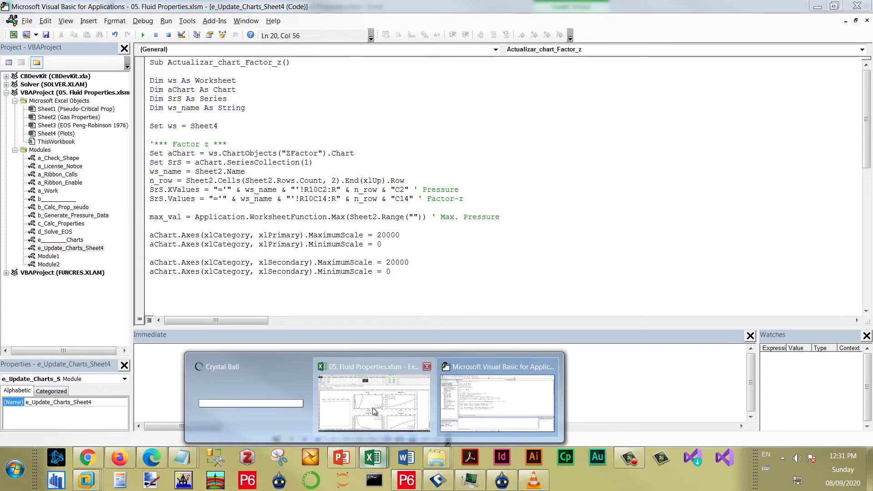
Check the Gas Properties pressure column, then set max_val's range to B10:B10000 and add a blank line above
click(373, 407)
click(164, 427)
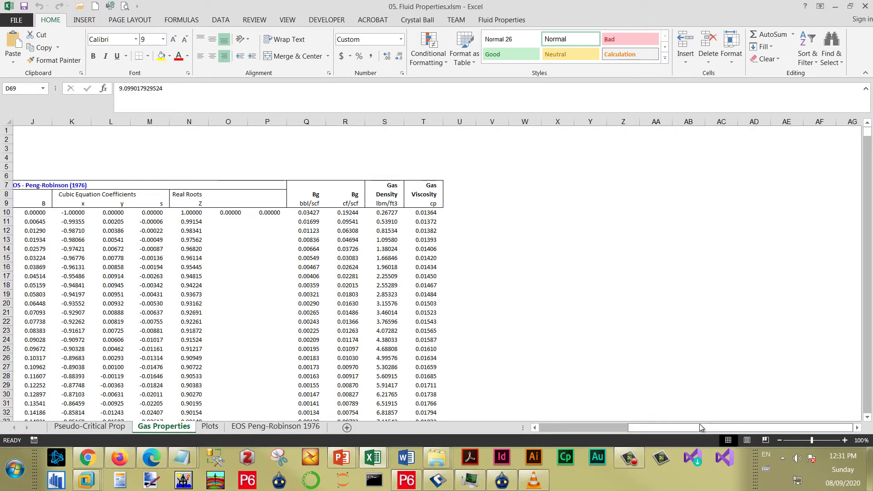
drag(655, 428, 590, 429)
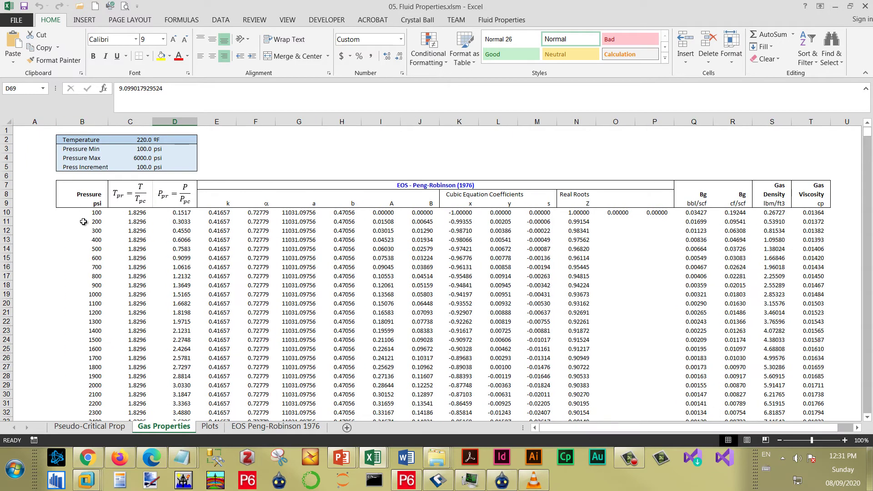
mouse_move(372, 458)
click(498, 401)
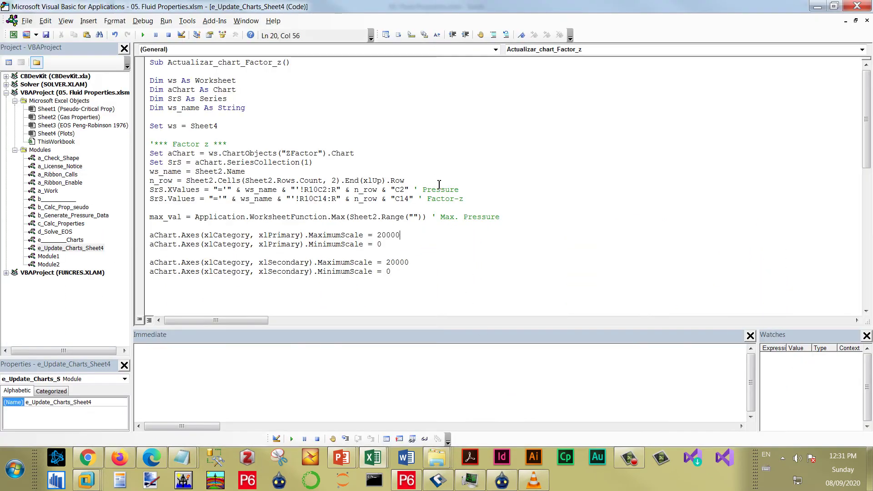
click(414, 217)
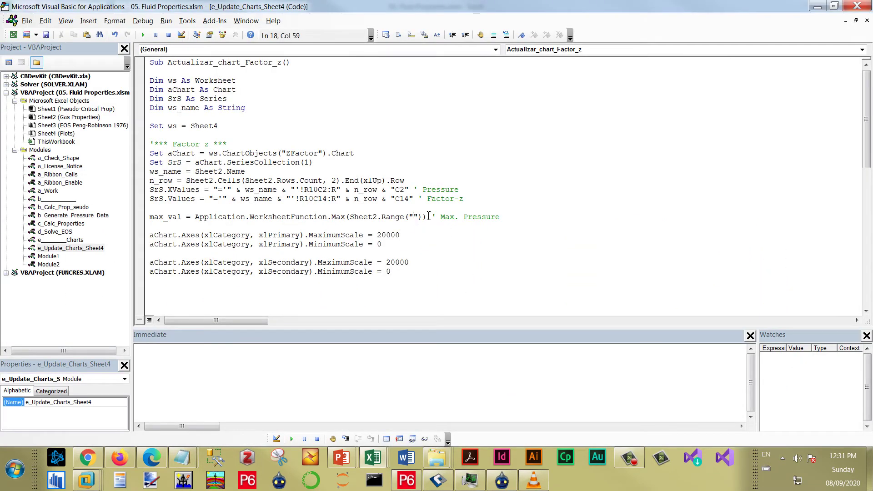
text(B10:)
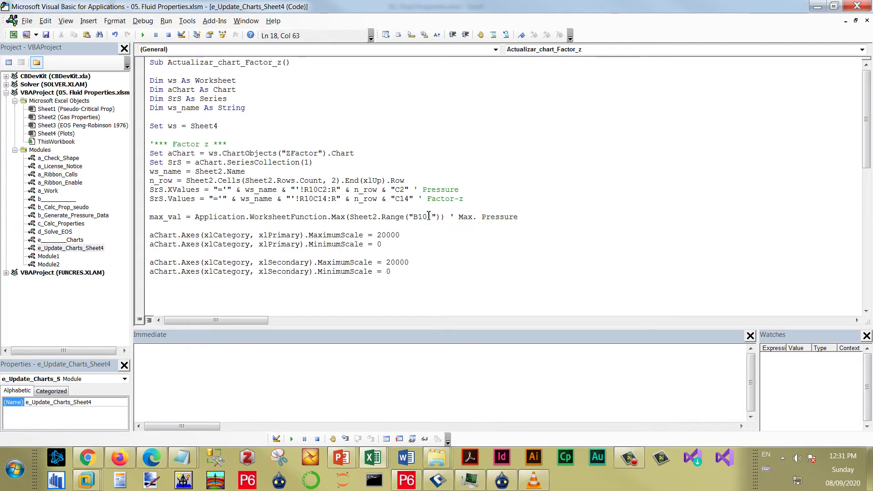
text(B)
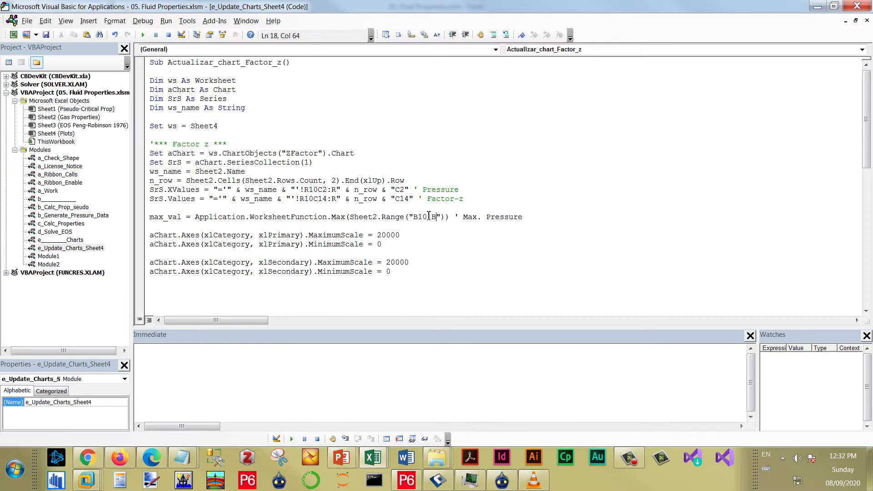
text(10000)
key(Down)
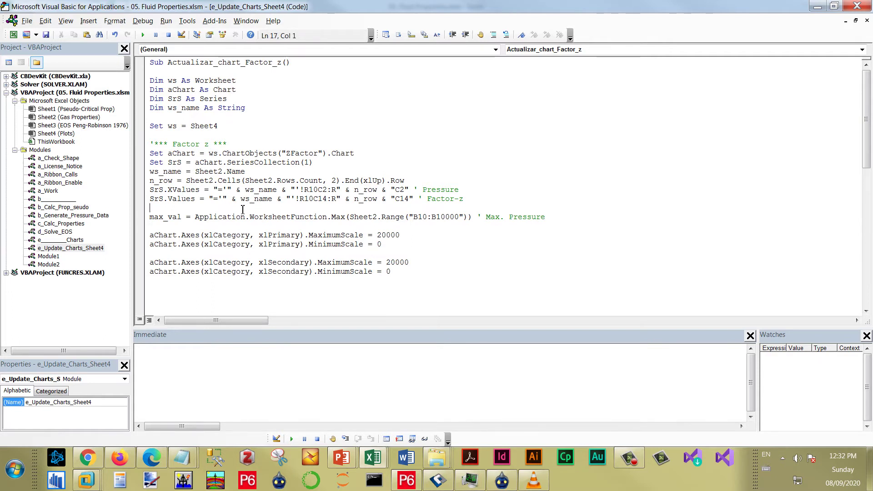
key(Return)
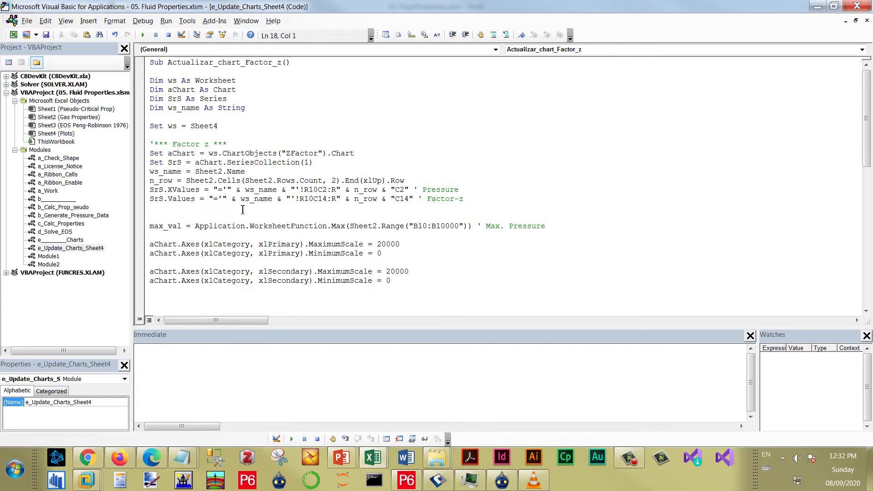
Copy last_excel_row = Sheet2.Rows.Count from b_Generate_Pressure_Data into e_Update_Charts_Sheet4 above max_val
double_click(77, 207)
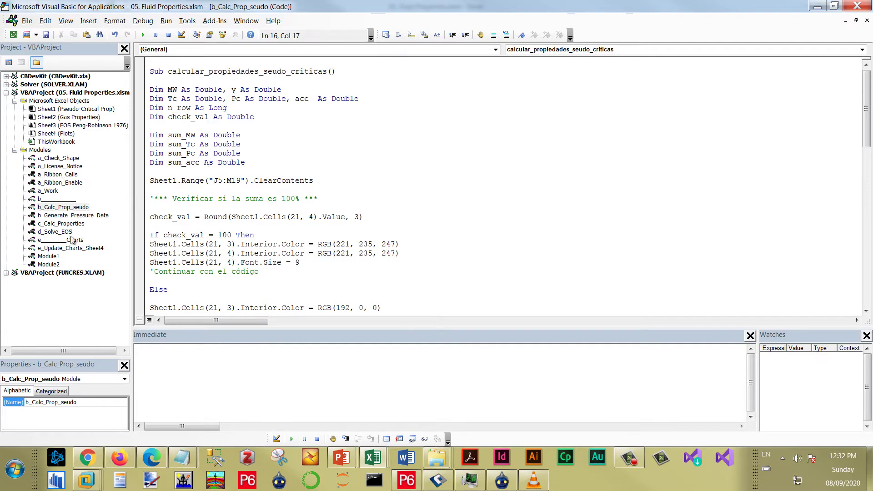
double_click(67, 216)
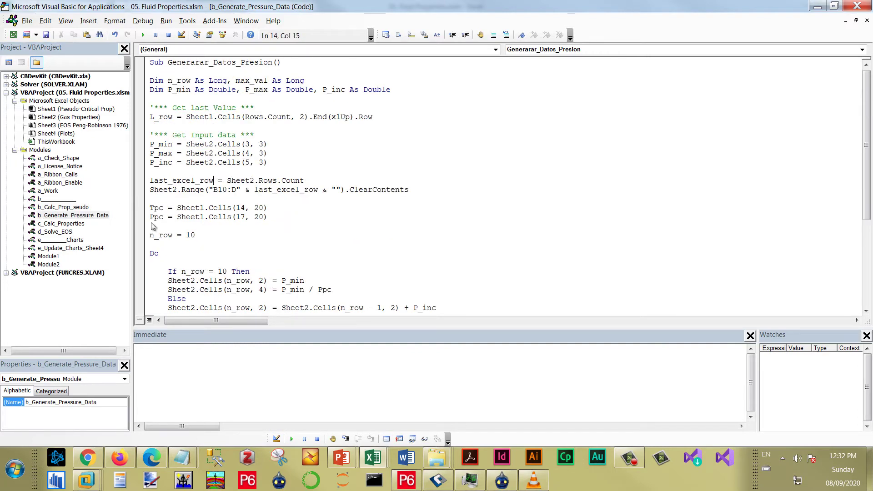
drag(304, 180, 150, 181)
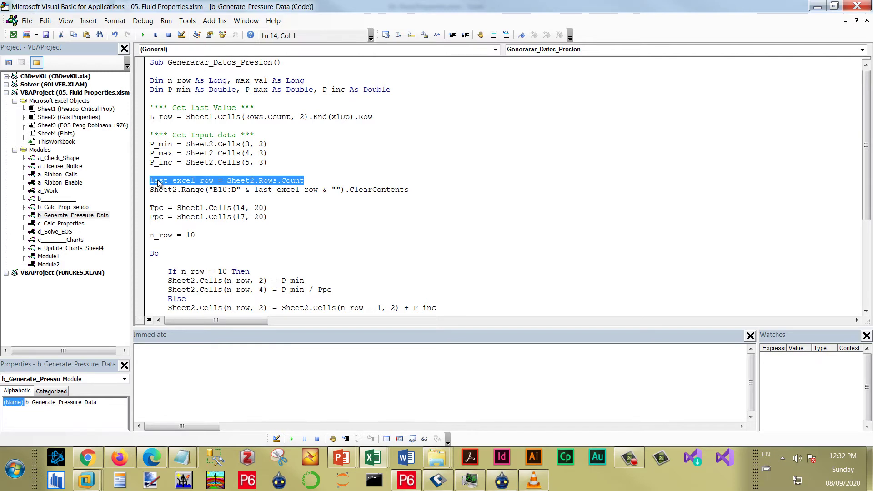
double_click(69, 248)
text(last_excel_row = Sheet2.Rows.Count)
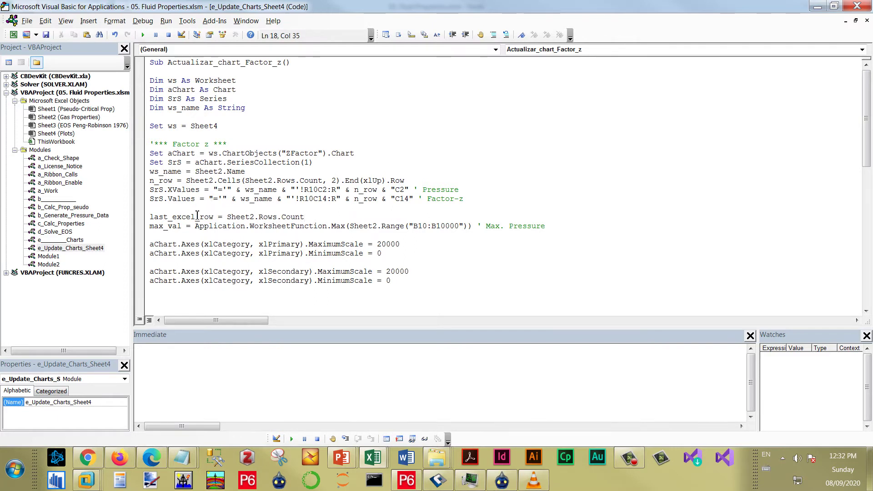
Replace 10000 in max_val's Range("B10:B10000") with " & last_excel_row and add the missing closing quote
drag(216, 216, 150, 217)
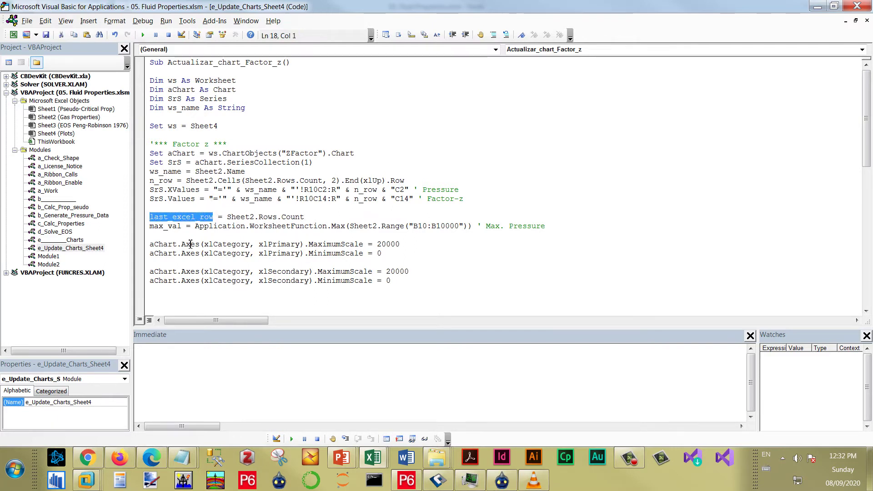
drag(461, 225, 436, 226)
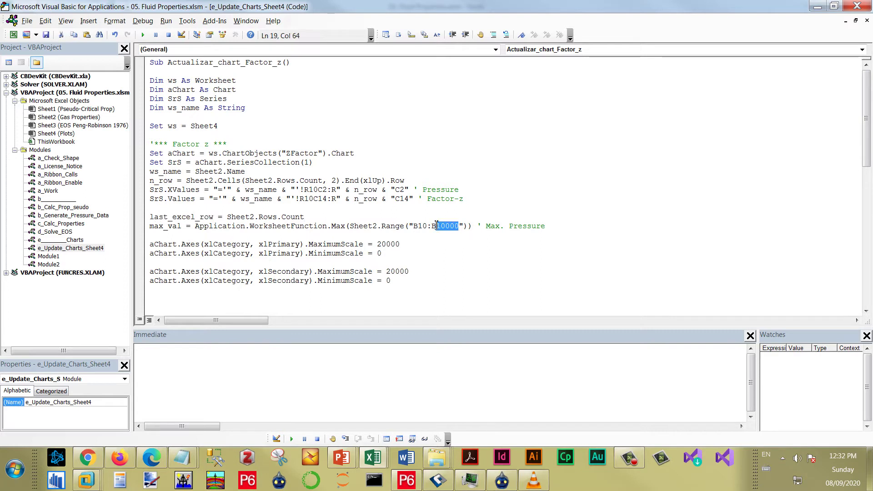
text(" & )
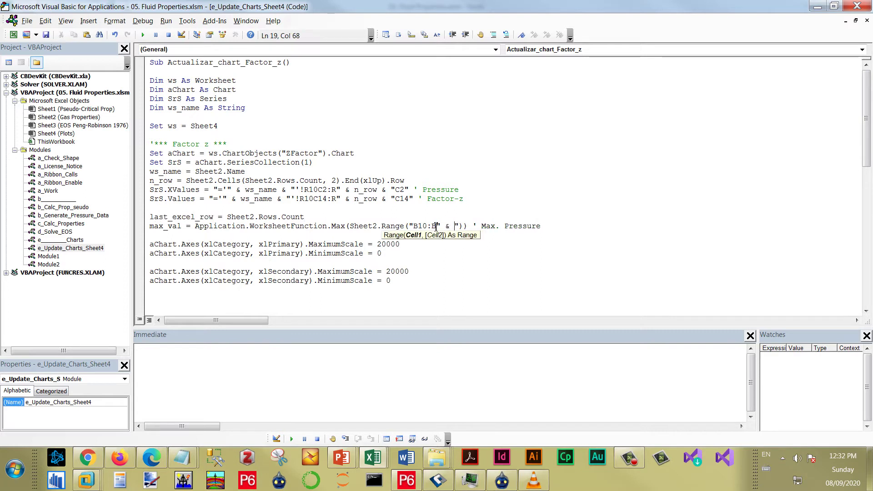
text(last_excel_row )
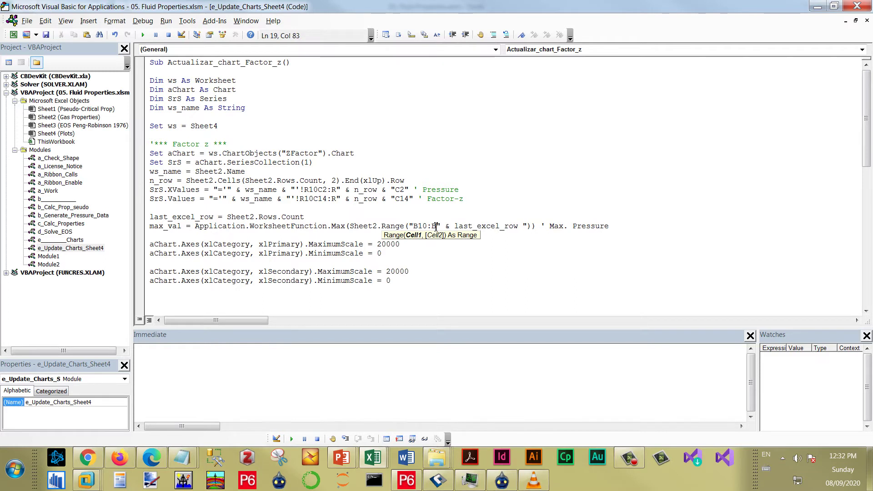
text(&)
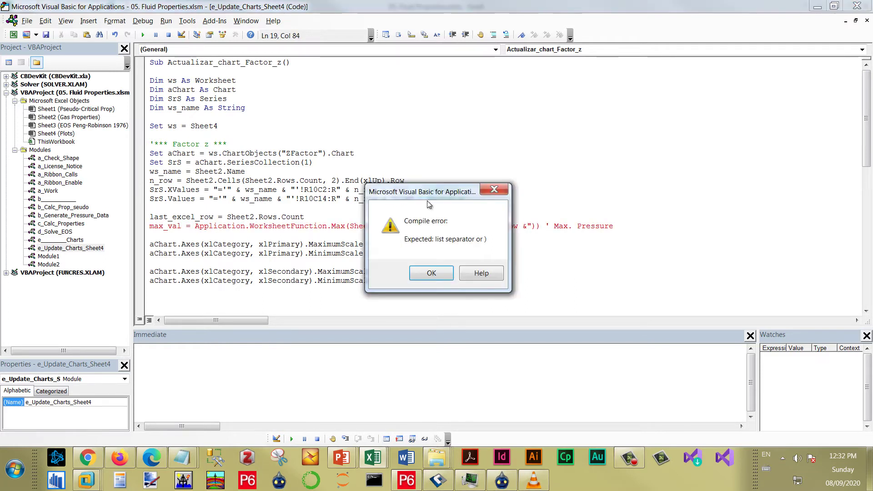
click(430, 202)
click(446, 273)
key(Right)
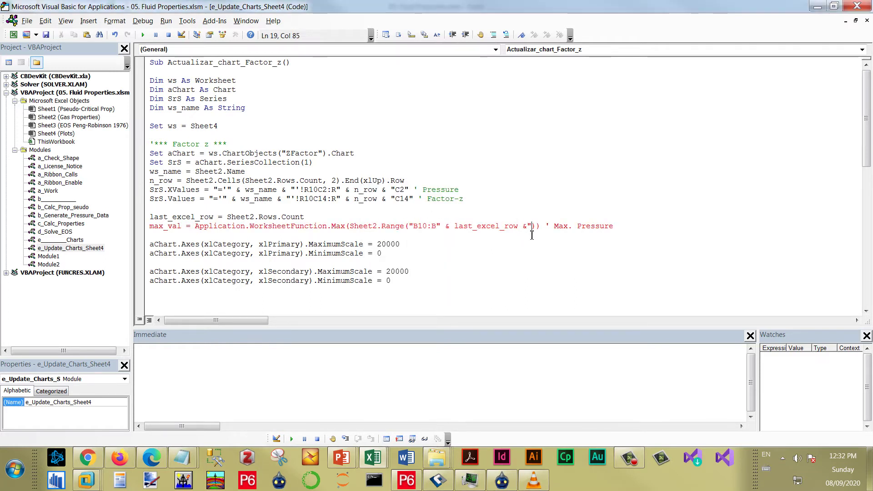
text(")
click(446, 252)
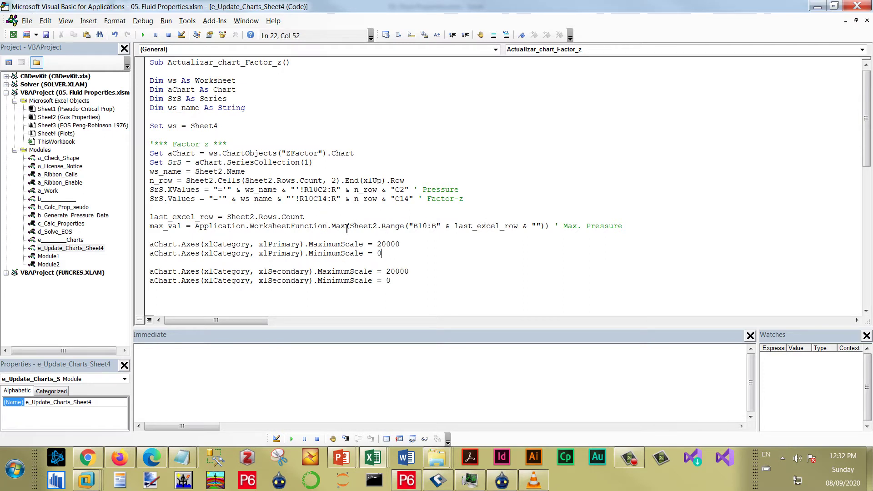
key(F9)
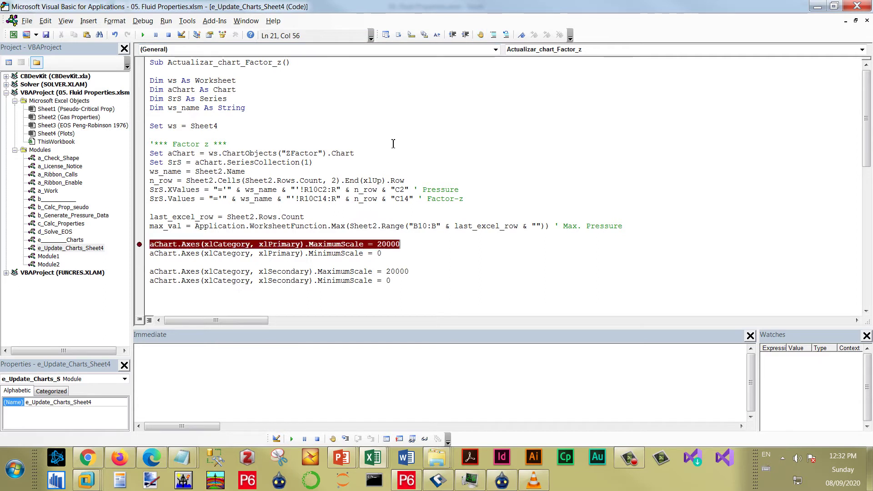
click(145, 35)
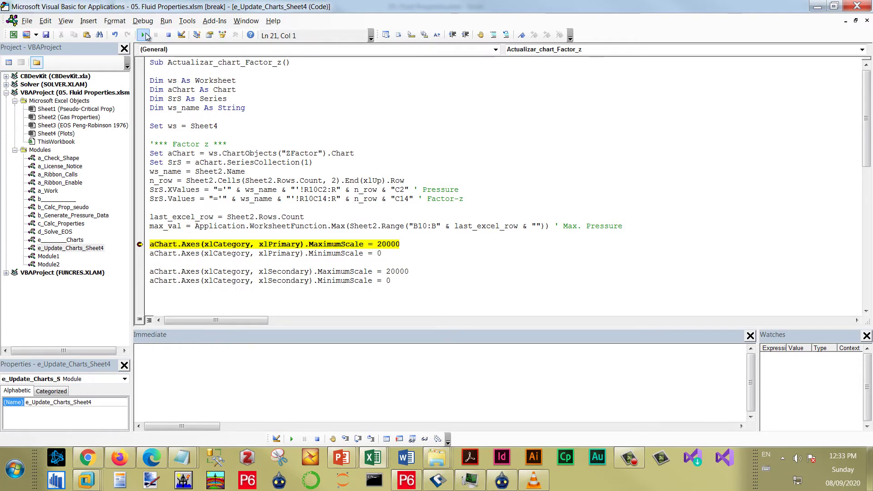
click(374, 457)
click(311, 400)
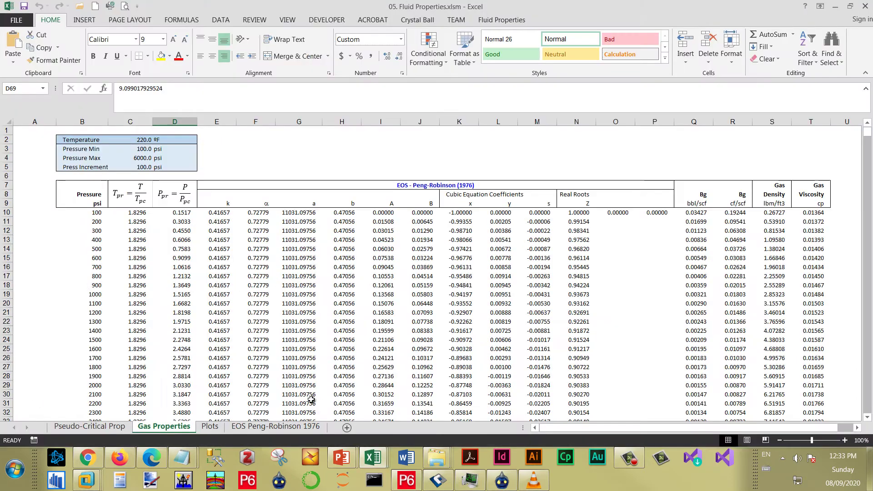
click(84, 286)
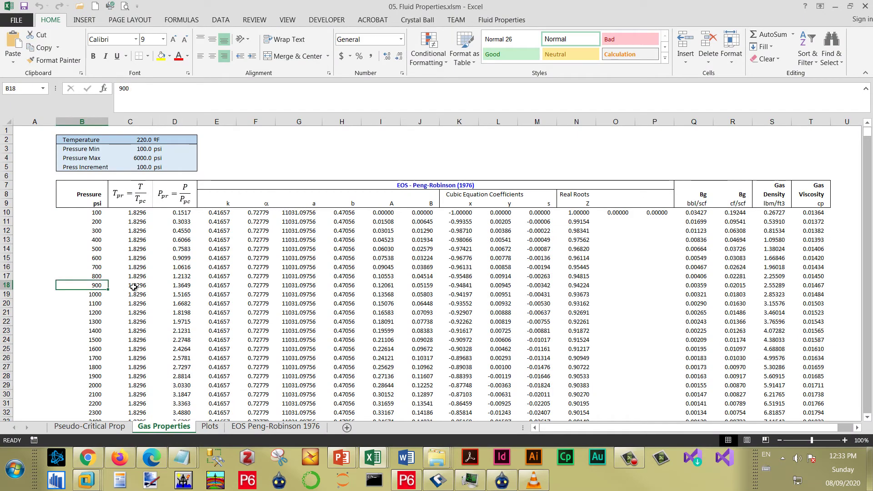
key(ctrl+shift+Down)
click(93, 414)
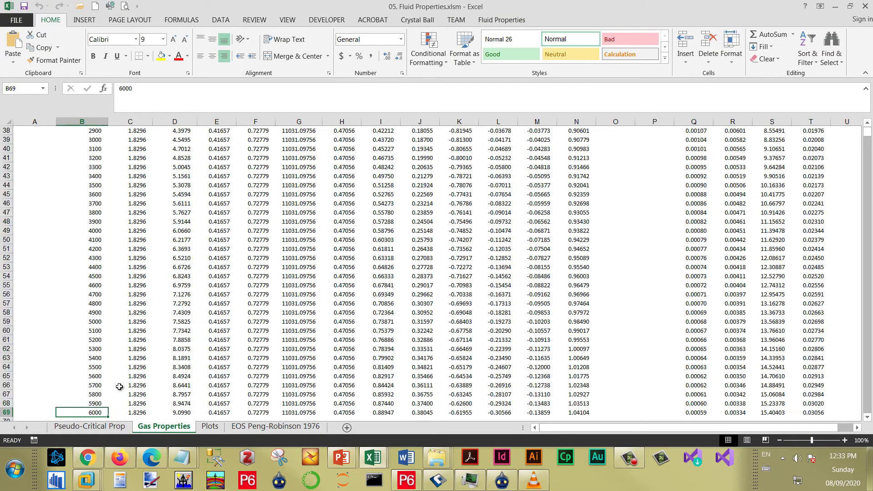
scroll(119, 386, up, 7)
scroll(119, 387, up, 5)
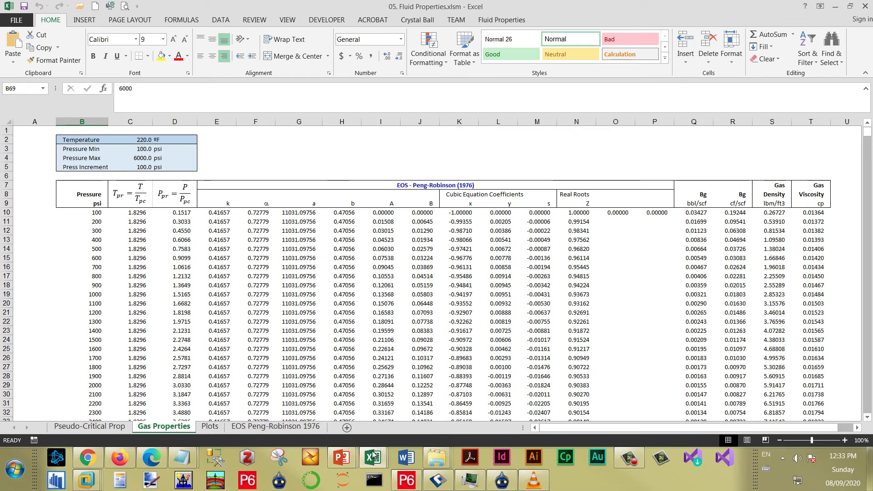
mouse_move(372, 457)
click(498, 387)
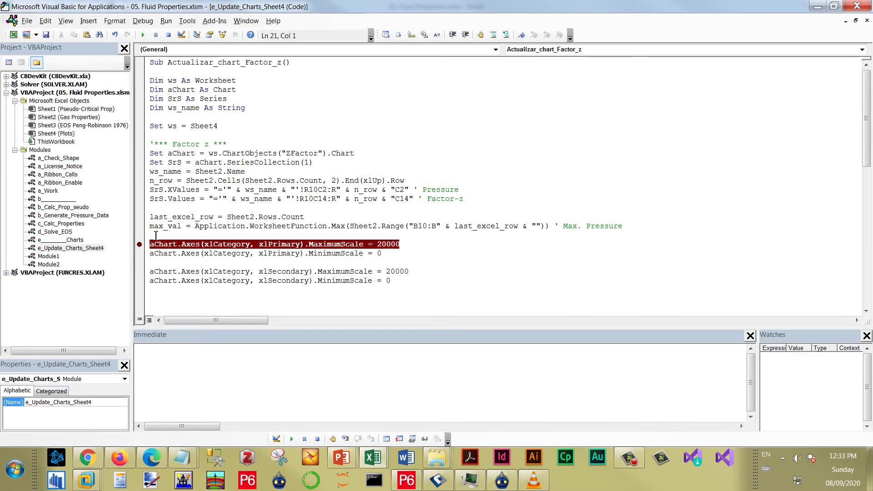
Clear the MaximumScale breakpoint, undo the accidental deletion, and re-add the range line's missing quote
click(139, 245)
key(Delete)
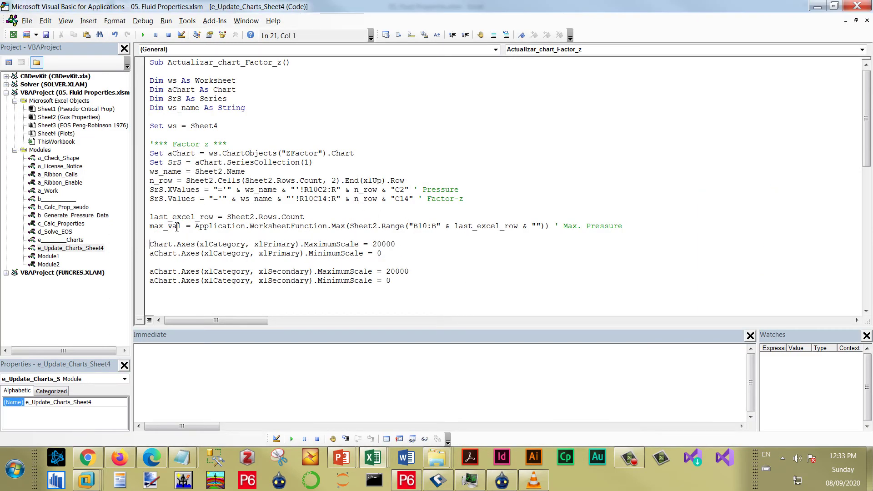
key(ctrl+z)
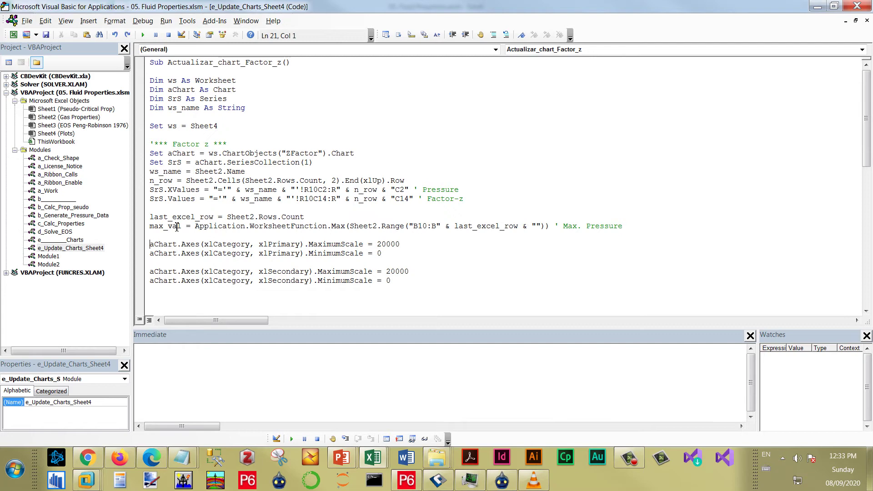
key(ctrl+z)
click(171, 238)
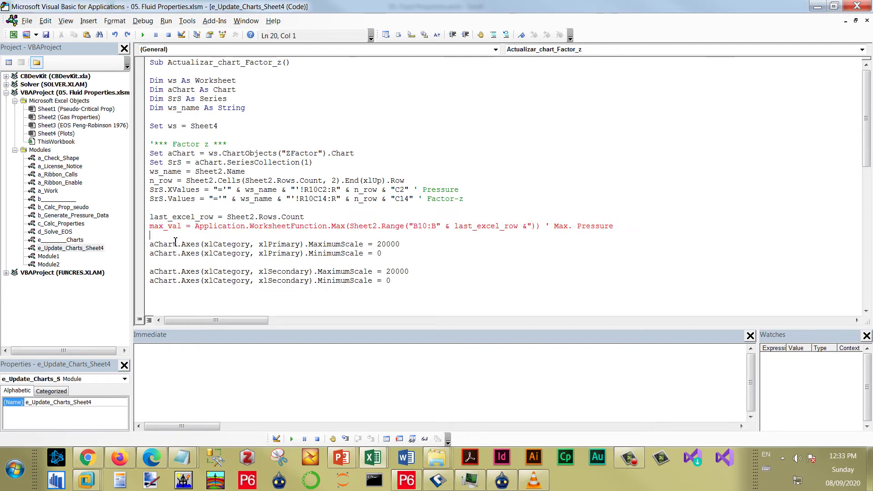
click(528, 226)
text(")
click(410, 251)
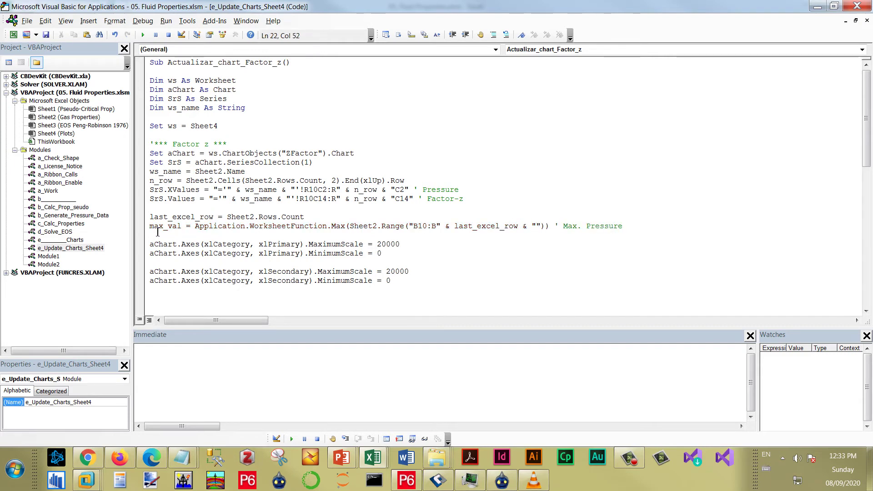
Replace 20000 with max_val on both the primary and secondary MaximumScale lines
drag(185, 226, 130, 228)
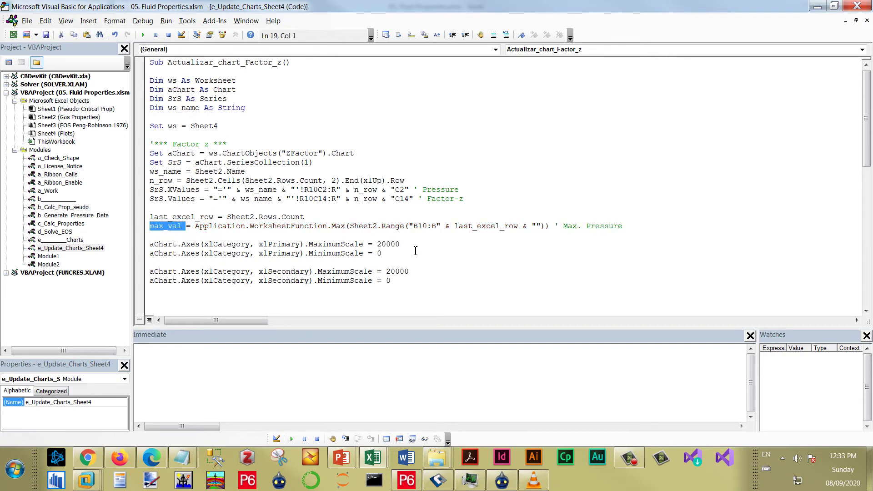
key(ctrl+c)
drag(408, 244, 377, 244)
key(ctrl+v)
drag(409, 272, 387, 272)
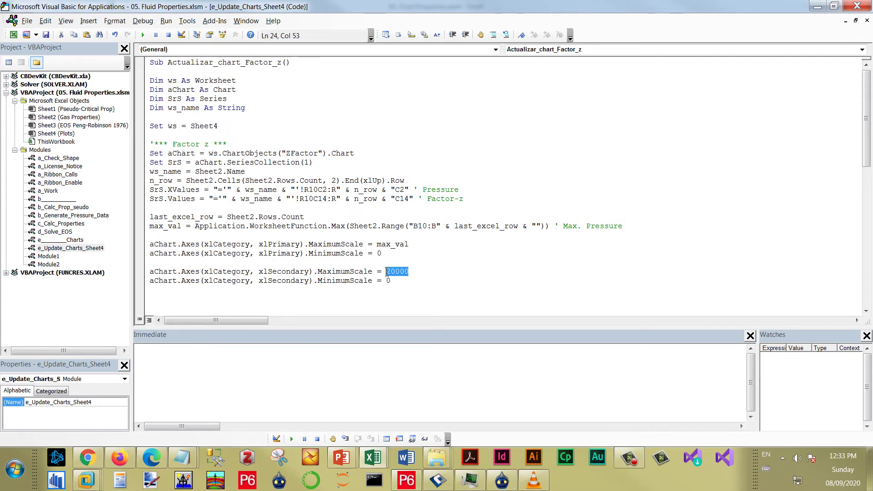
key(ctrl+v)
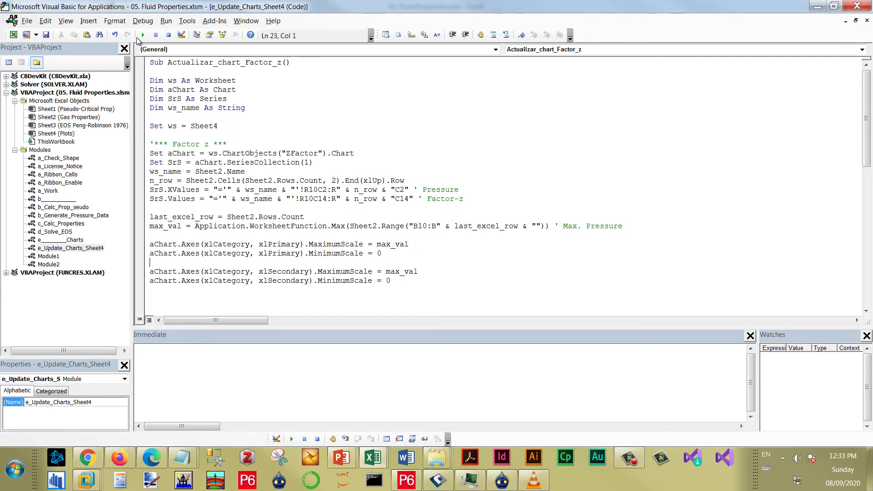
Check the Factor Z chart on Excel's Plots sheet, then return to the macro code
click(375, 460)
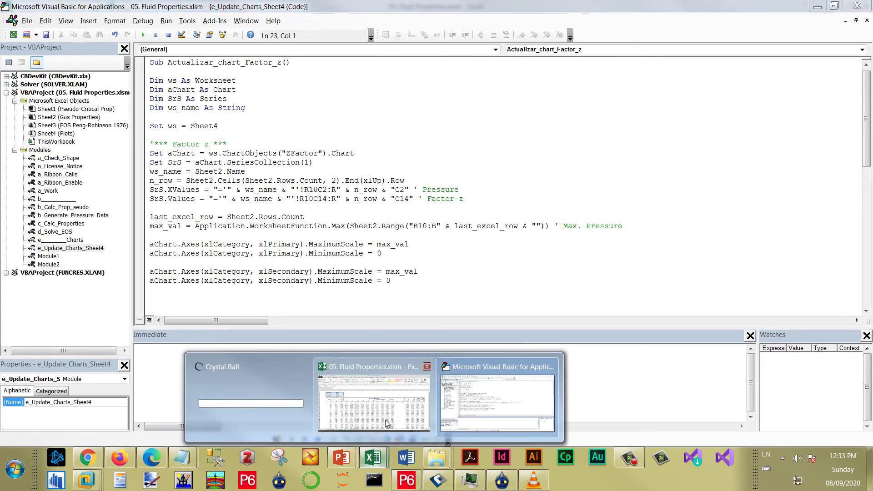
click(386, 423)
click(211, 427)
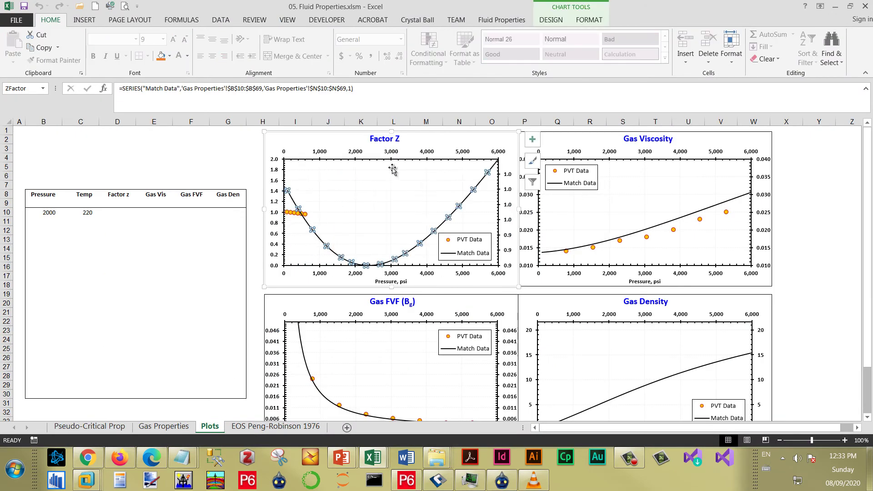
click(224, 156)
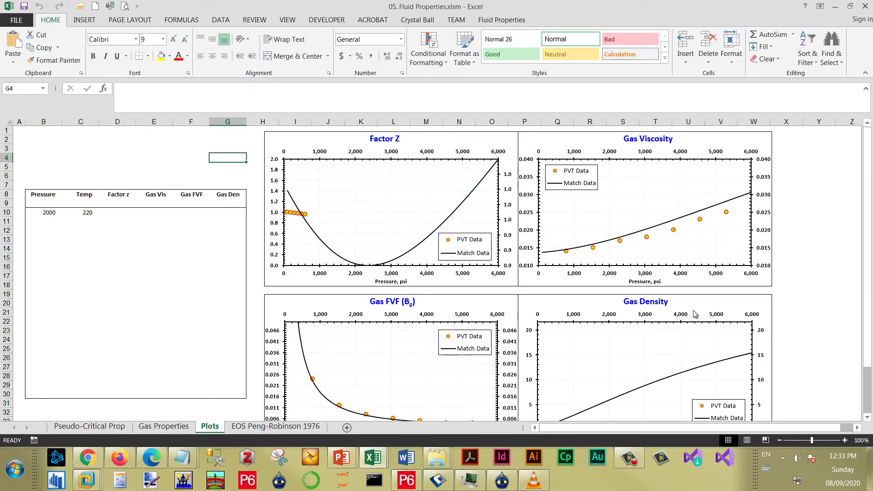
click(395, 452)
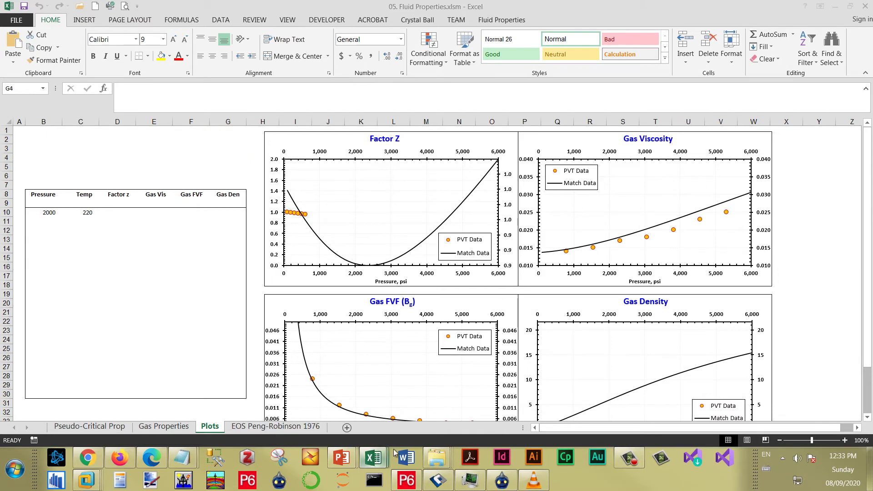
mouse_move(373, 458)
click(498, 400)
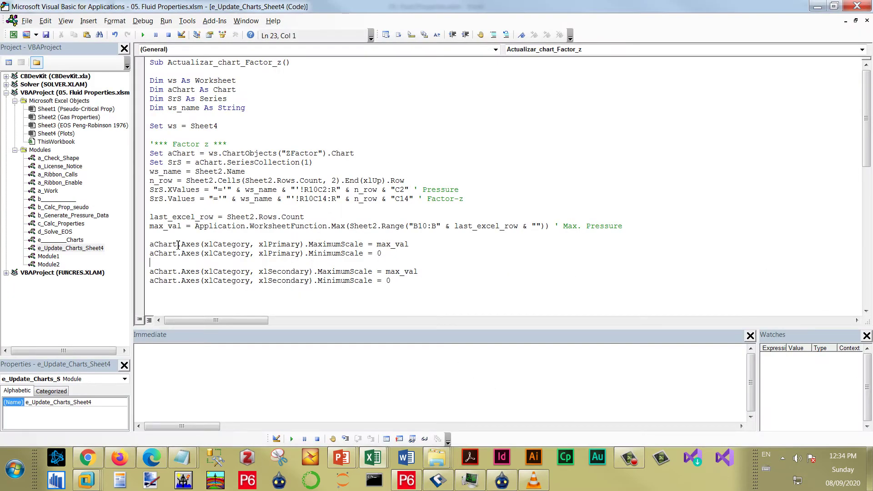
Copy the four Factor z axis scale lines and paste them under the Gas Viscosity block
drag(328, 153, 281, 154)
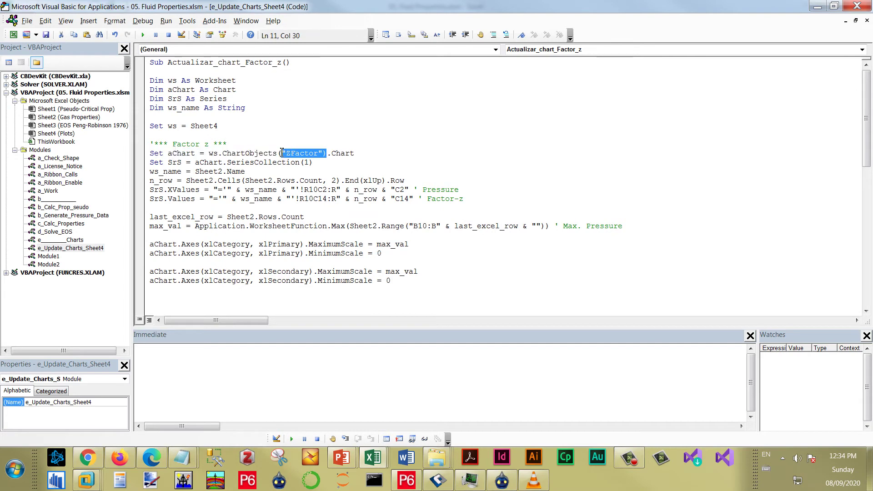
drag(391, 281, 150, 244)
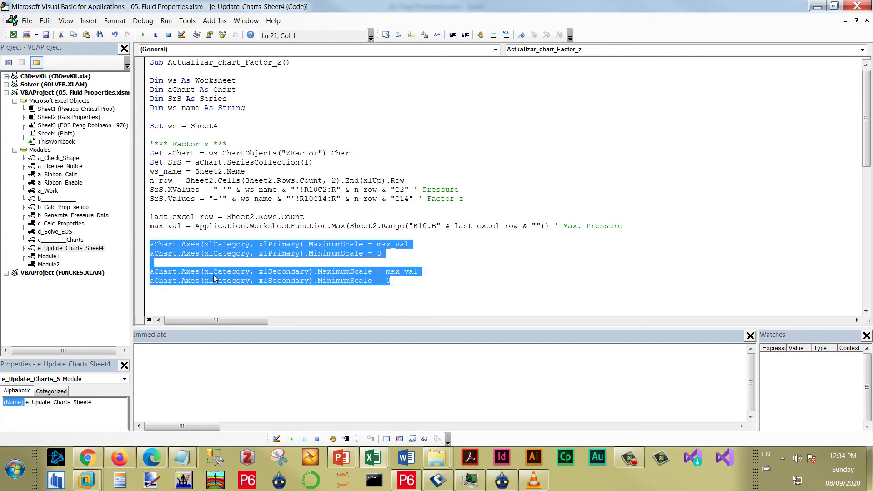
scroll(211, 256, down, 6)
scroll(211, 256, down, 1)
key(ctrl+c)
click(211, 255)
key(ctrl+v)
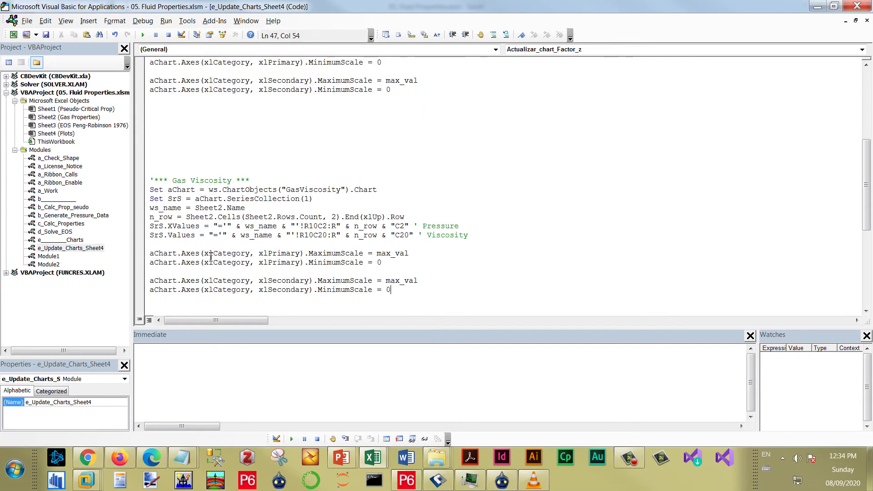
Paste the same axis scale lines under the Gas bg and Gas Density blocks
scroll(211, 256, down, 6)
scroll(212, 255, up, 3)
scroll(211, 255, up, 4)
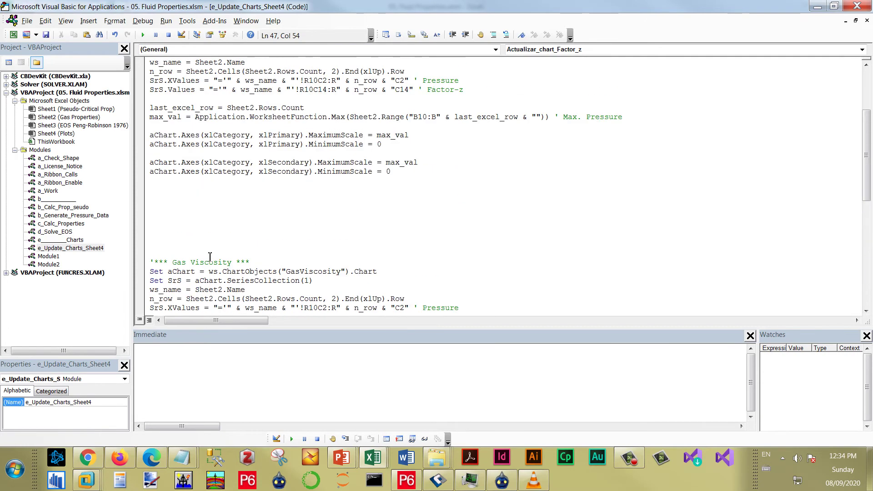
scroll(210, 255, up, 2)
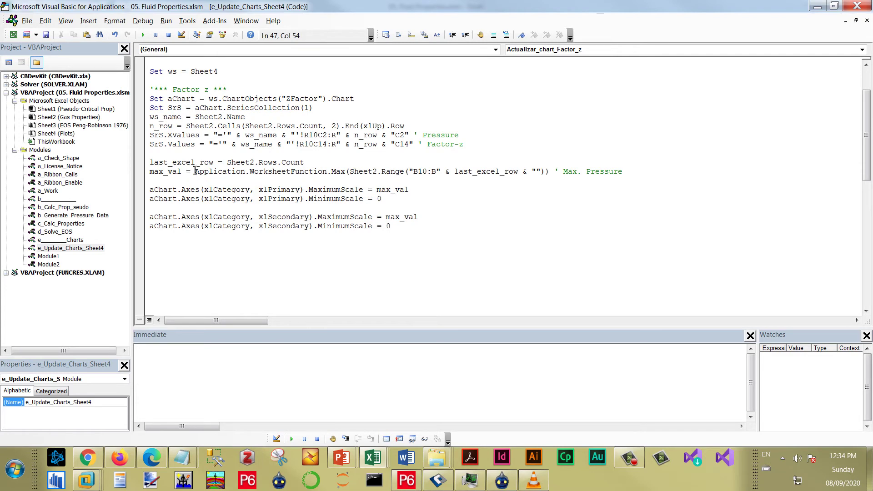
scroll(195, 171, down, 2)
scroll(196, 172, down, 2)
scroll(196, 172, up, 4)
scroll(400, 227, down, 3)
scroll(220, 206, down, 4)
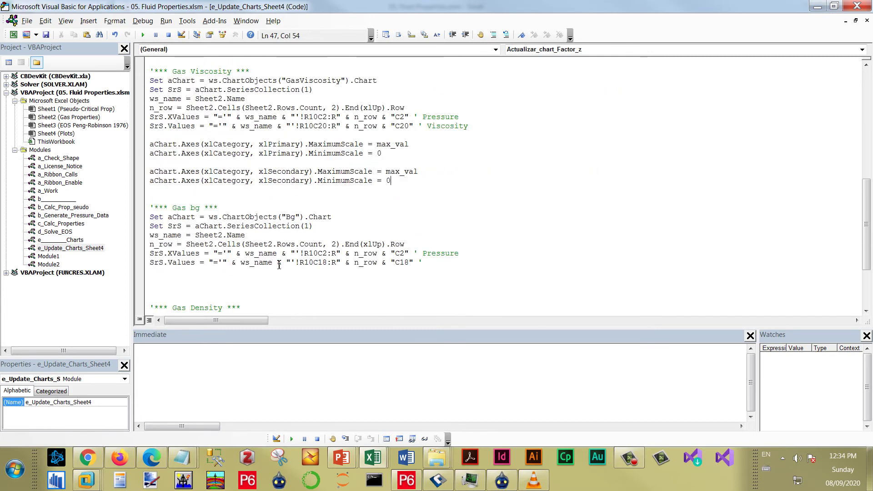
click(173, 283)
key(ctrl+v)
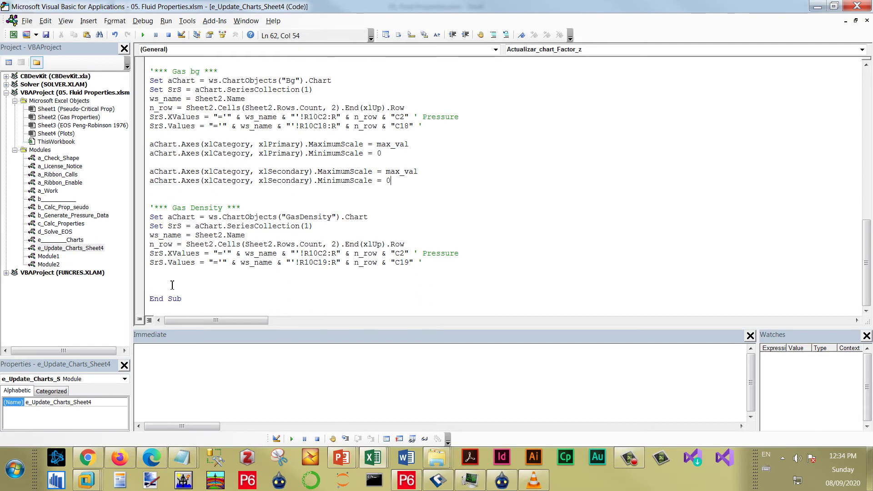
key(ctrl+v)
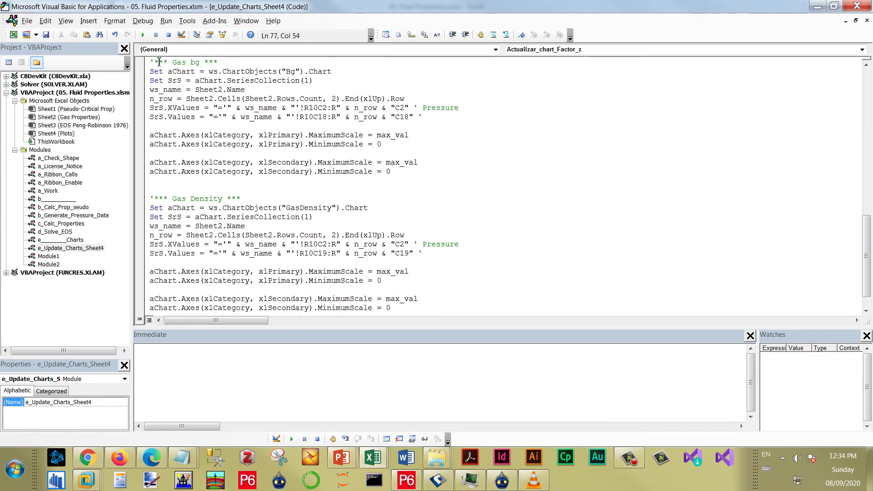
click(377, 456)
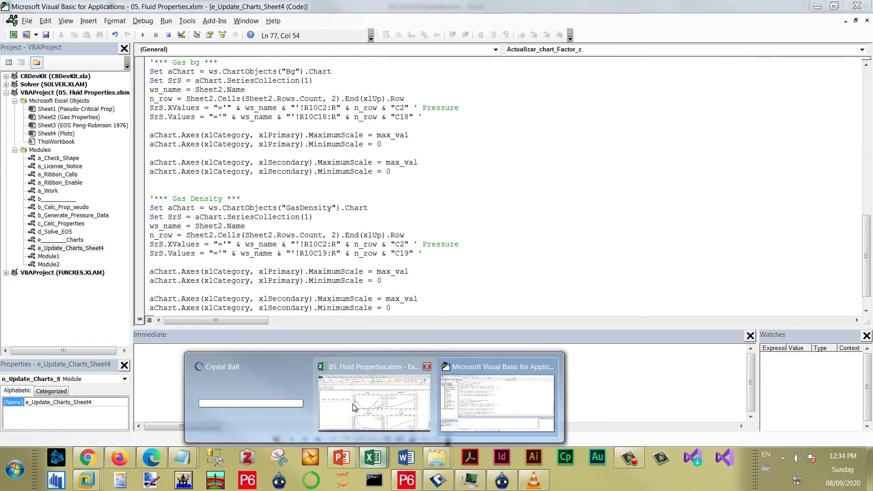
Check the Plots sheet, then select empty cell B70 below the last pressure on Gas Properties
click(354, 407)
scroll(590, 299, down, 3)
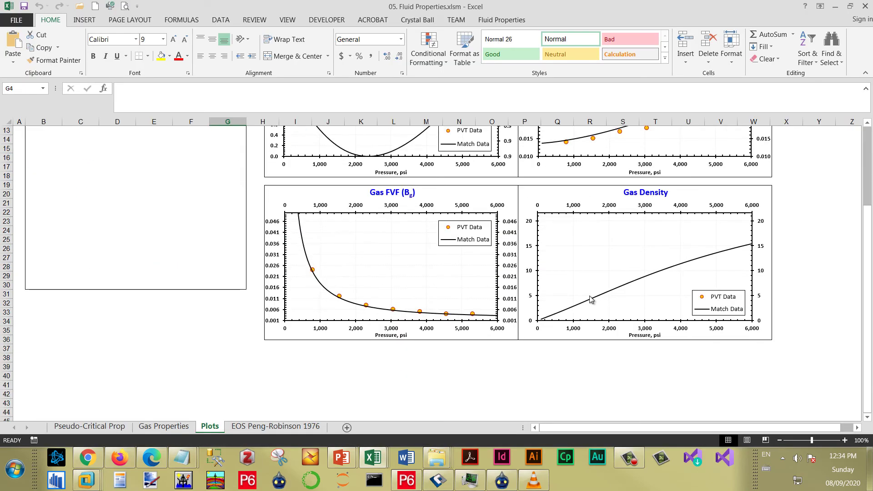
scroll(591, 299, up, 4)
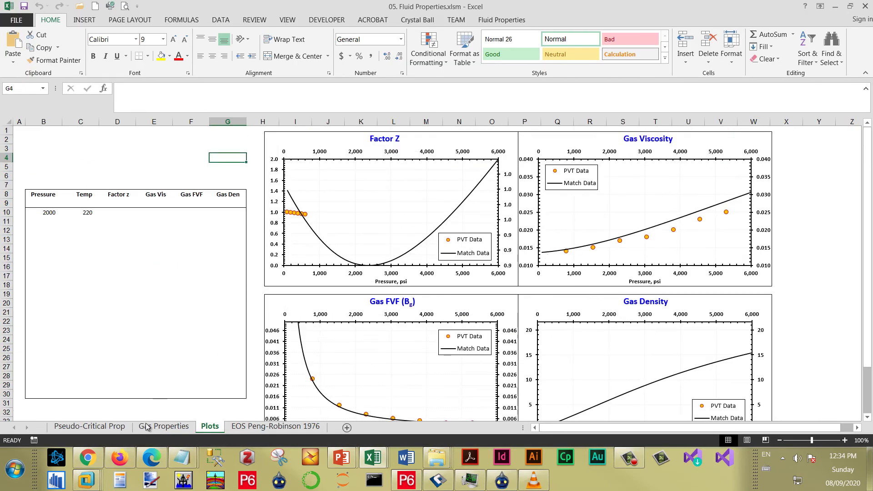
click(164, 426)
scroll(155, 354, down, 7)
scroll(155, 354, down, 11)
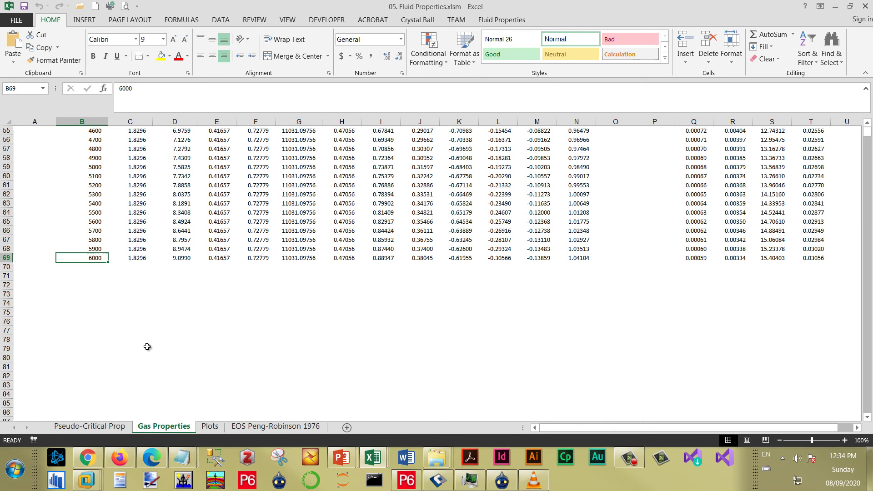
click(98, 267)
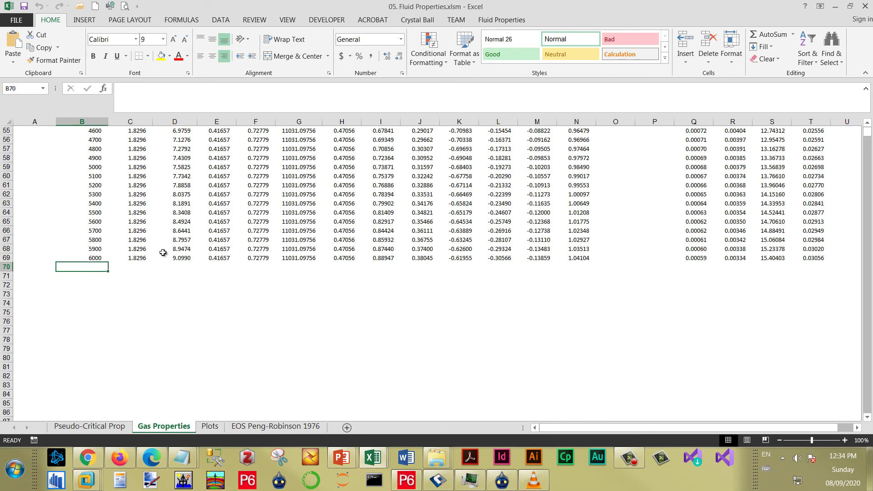
Enter a 9000 test pressure in B70, rerun the macro and view the charts stretched to 9,000
text(900)
key(Return)
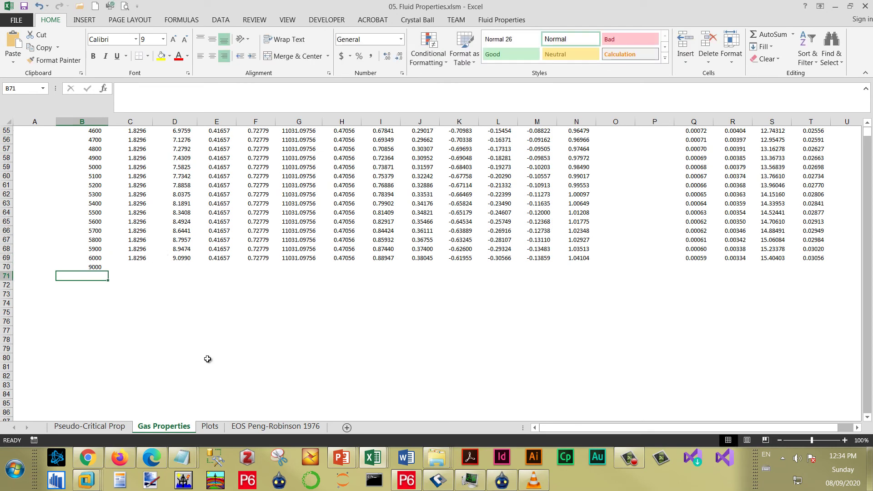
click(485, 399)
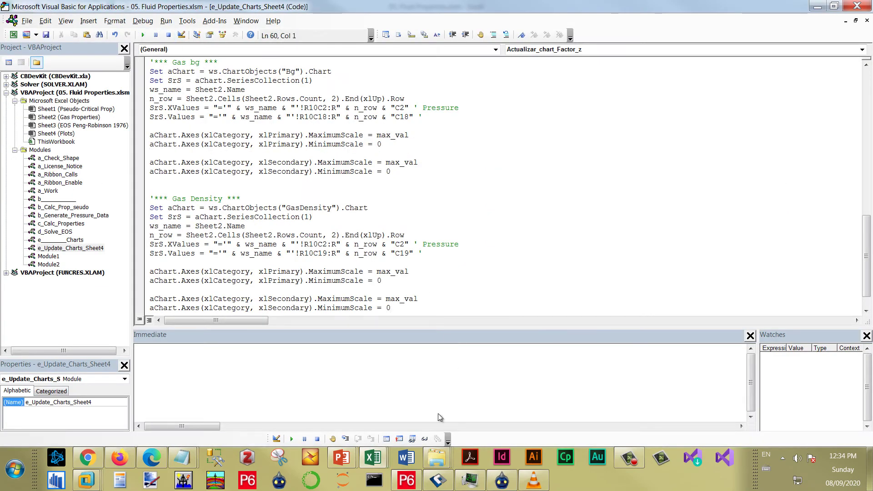
mouse_move(372, 458)
click(314, 395)
key(ctrl+Page_Down)
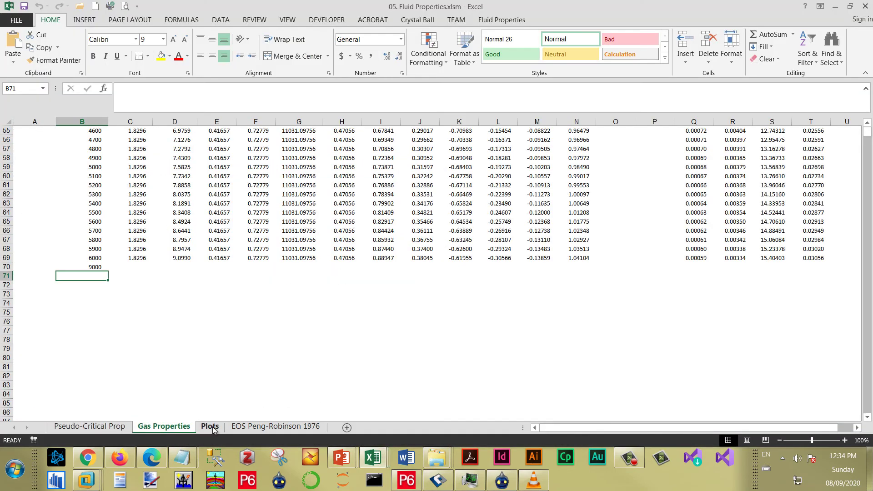
Delete the 9000 test value from B70 on Gas Properties and return to the VBA editor
click(164, 427)
click(97, 267)
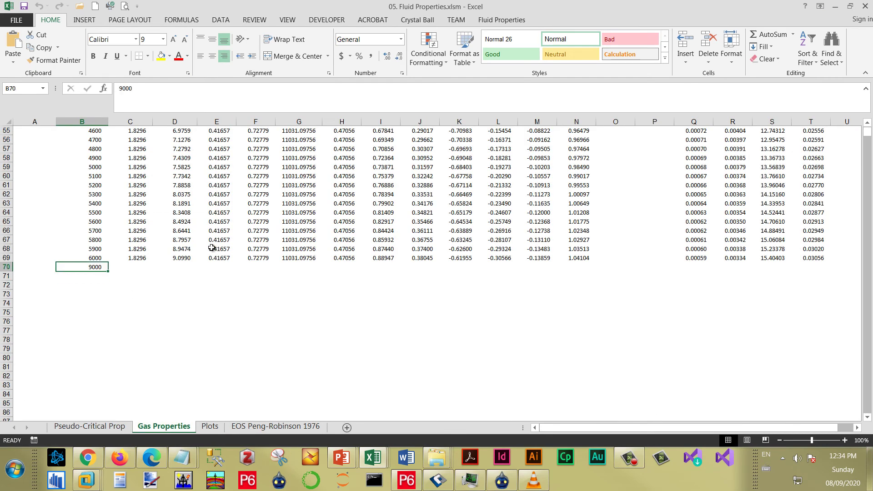
key(Delete)
click(373, 457)
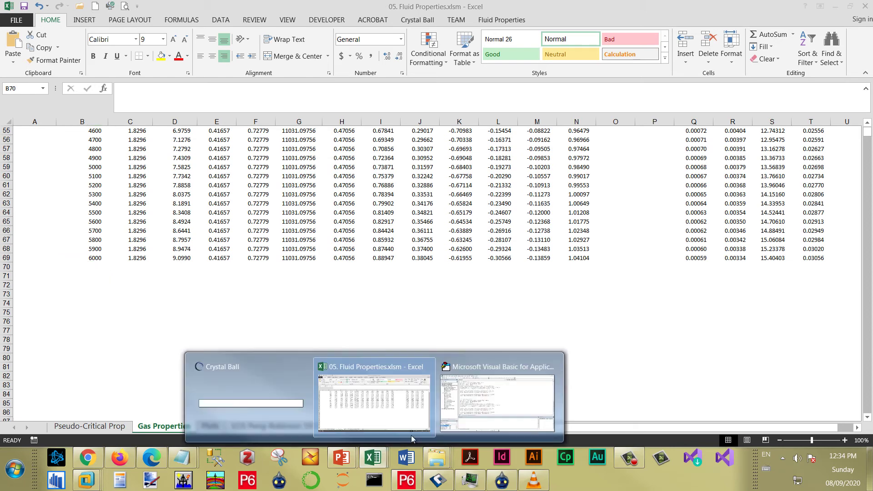
click(484, 399)
Copy the primary axis MaximumScale and MinimumScale lines and paste them as the macro's last lines
click(301, 163)
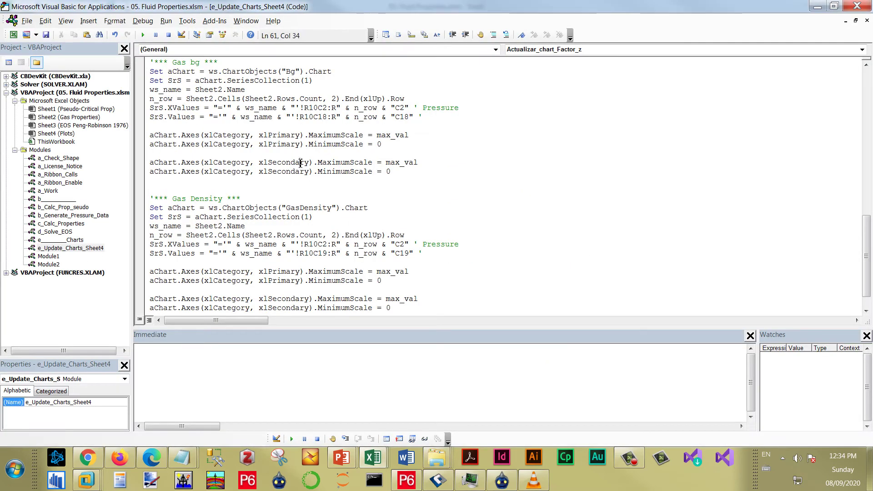
click(270, 220)
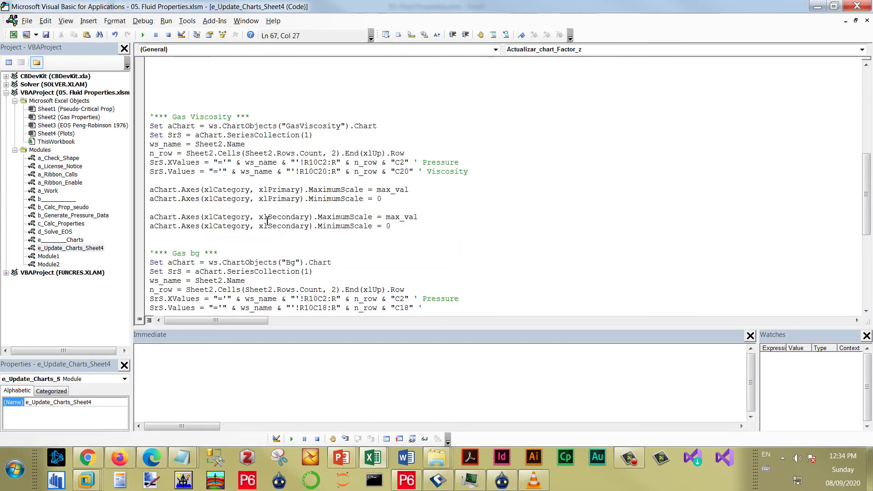
scroll(262, 216, up, 10)
drag(409, 286, 148, 245)
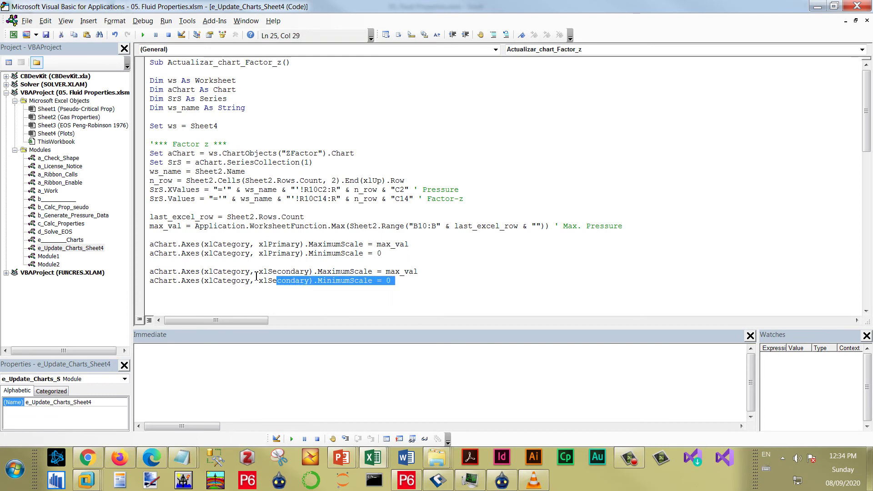
click(211, 254)
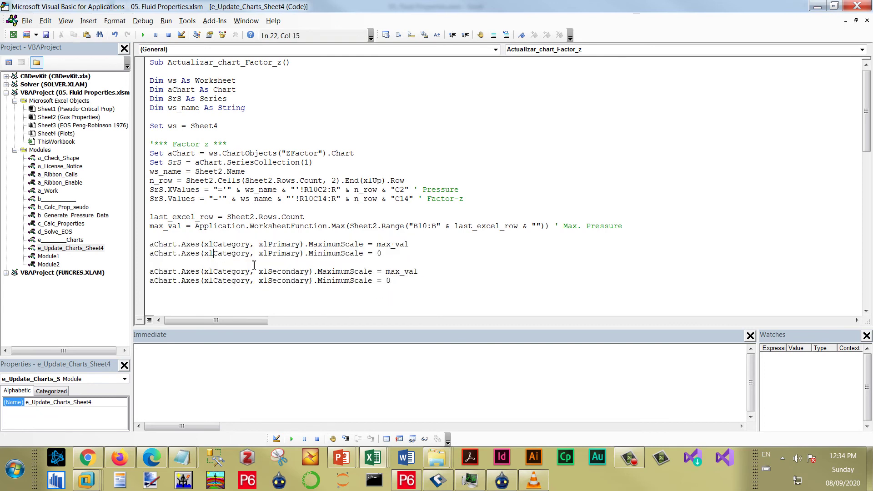
scroll(237, 259, down, 2)
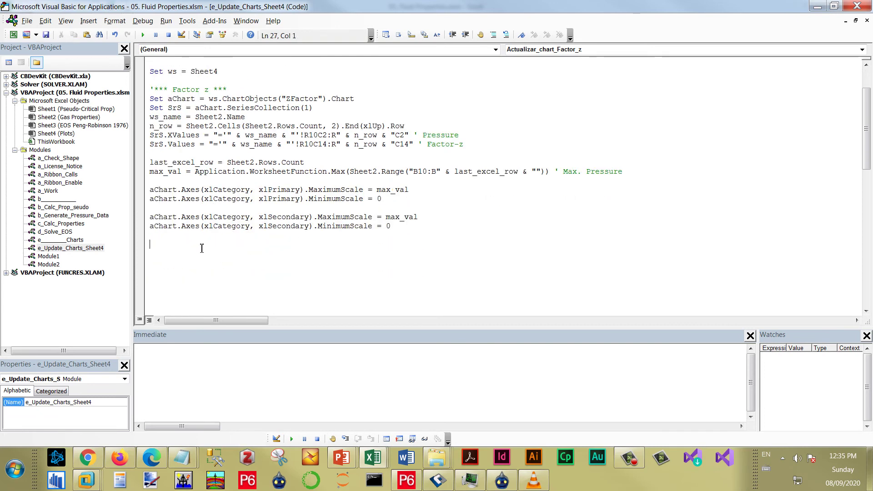
click(200, 244)
drag(311, 217, 263, 218)
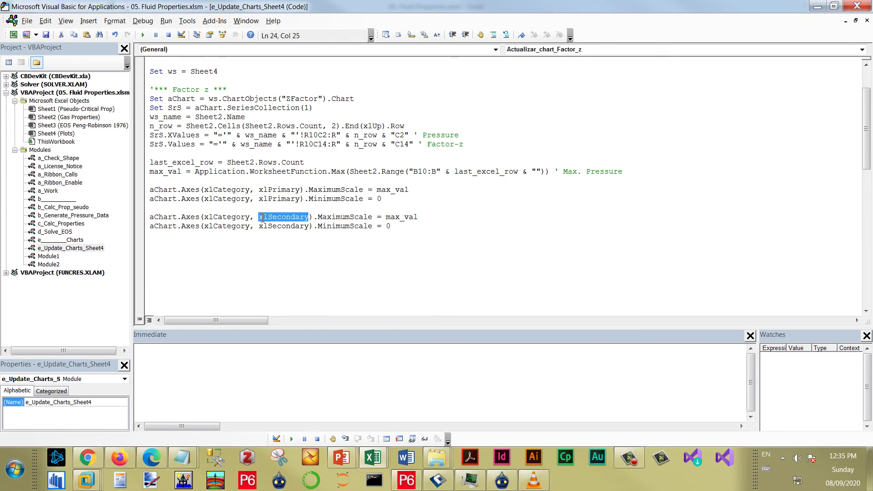
click(215, 227)
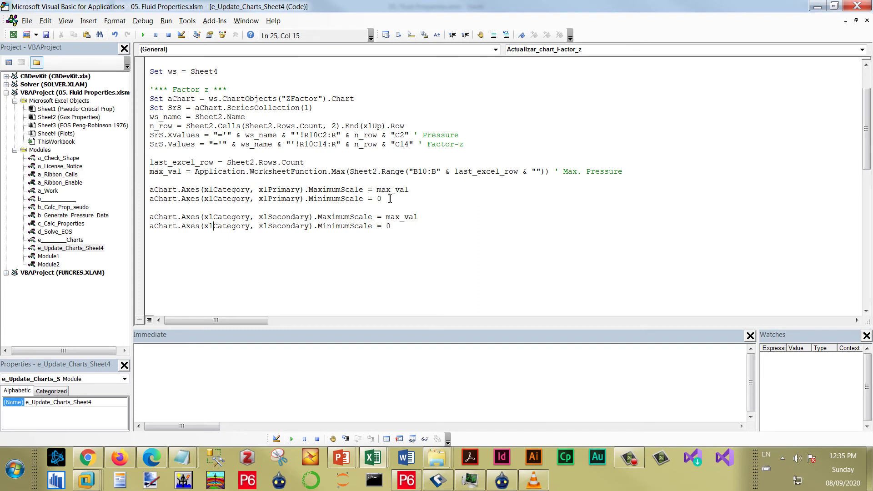
drag(405, 198, 139, 195)
key(shift+Up)
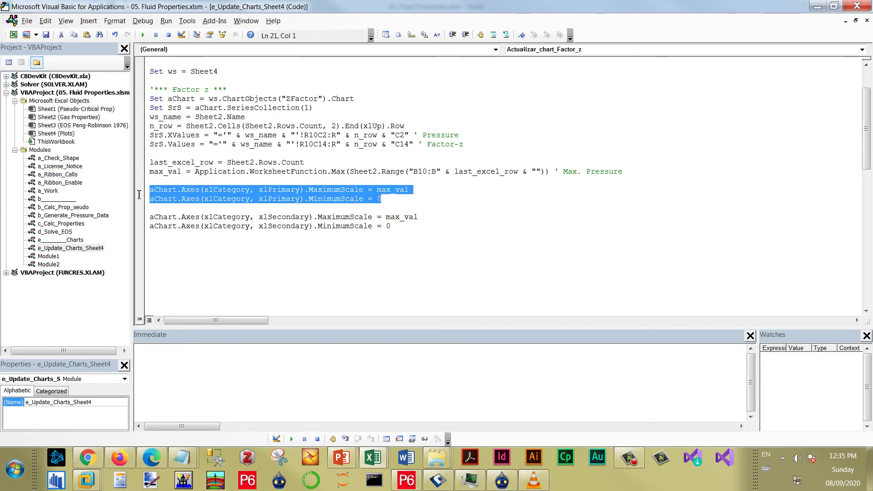
click(155, 244)
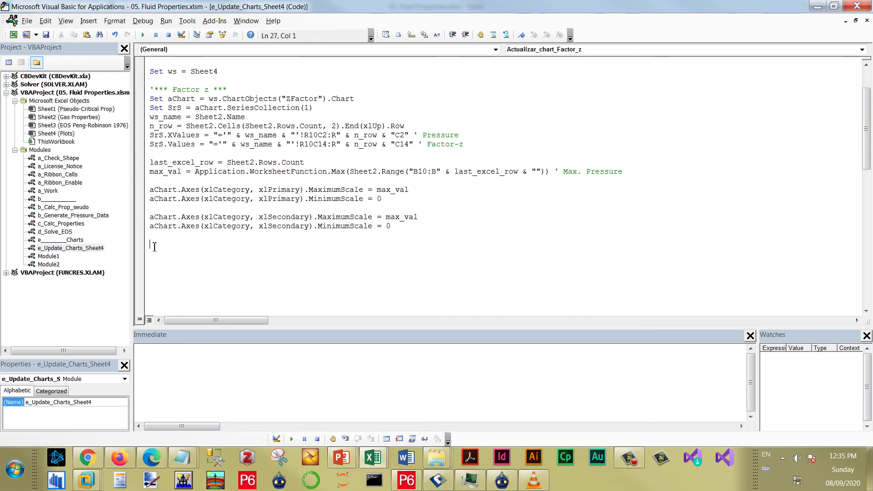
key(ctrl+v)
Change the pasted lines to xlValue, with maximum 1.5 and minimum 0.5
drag(251, 244, 218, 244)
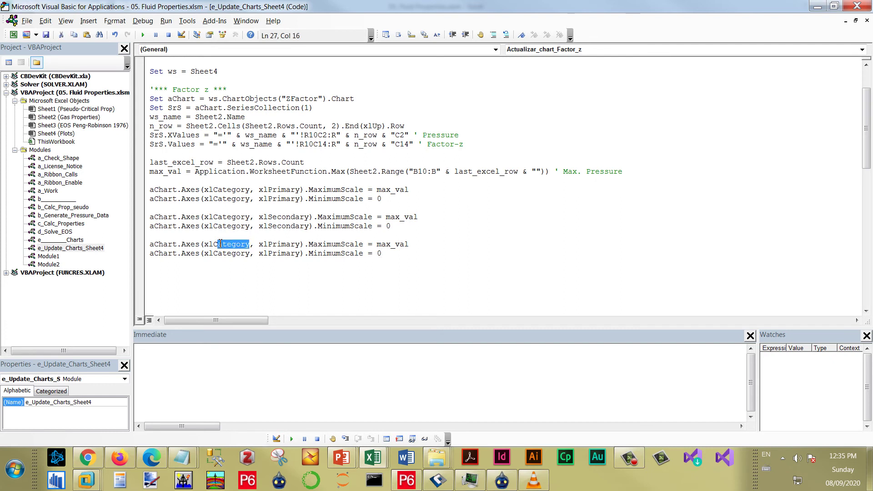
text(Value)
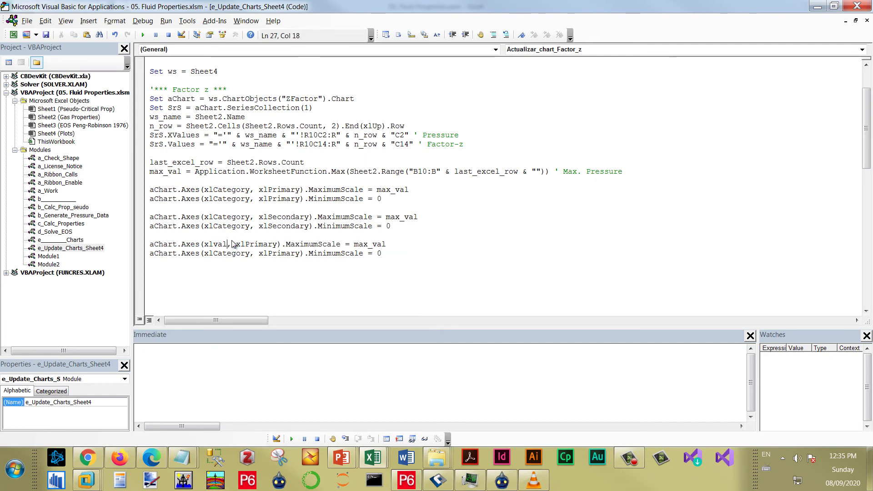
key(Down)
key(Delete)
key(Delete)
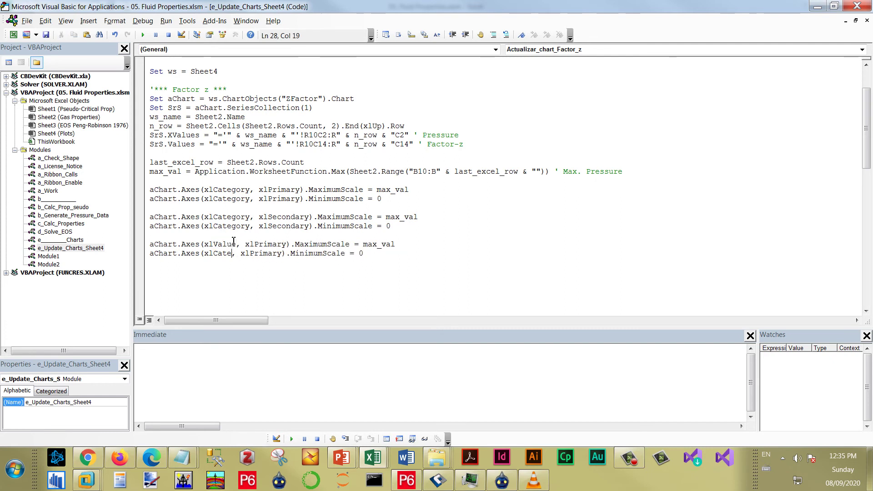
key(Delete)
key(BackSpace)
key(BackSpace)
key(BackSpace)
key(BackSpace)
text(val)
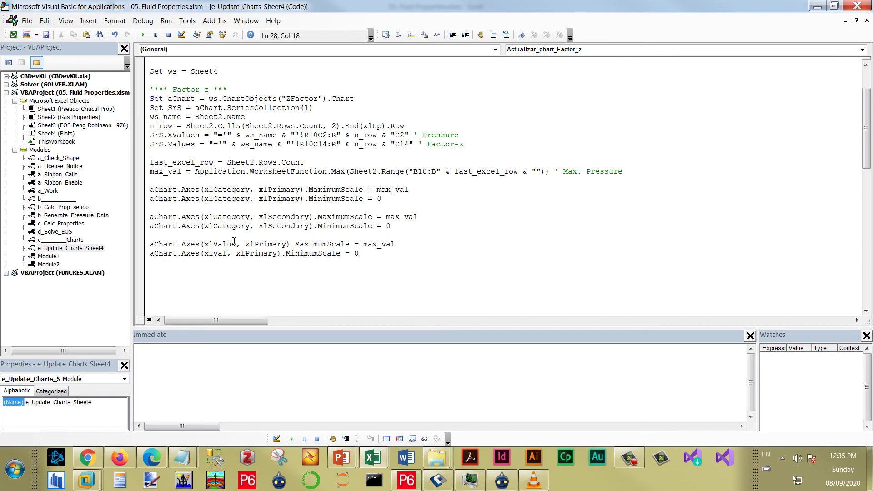
text(ue)
drag(395, 244, 364, 246)
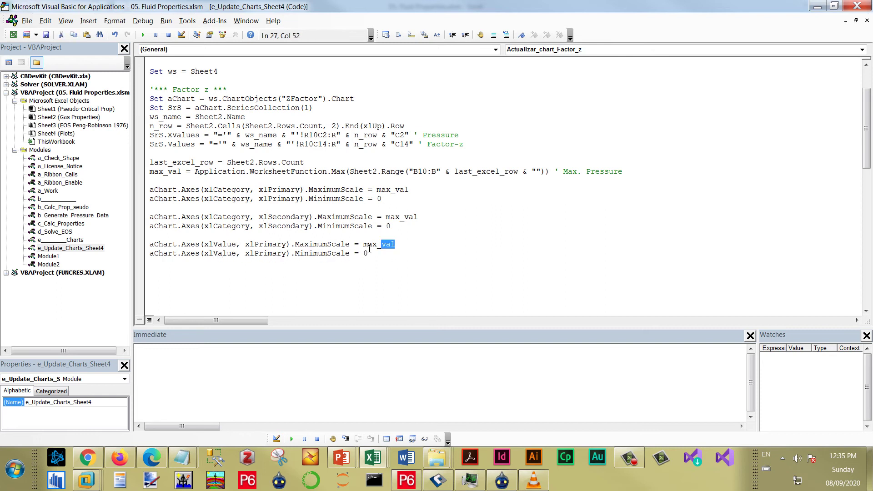
text(1.5)
drag(371, 255, 362, 254)
text(0)
click(376, 459)
Check that the Factor Z chart's value axis on the Plots sheet now runs 0.5 to 1.5
click(225, 425)
click(219, 427)
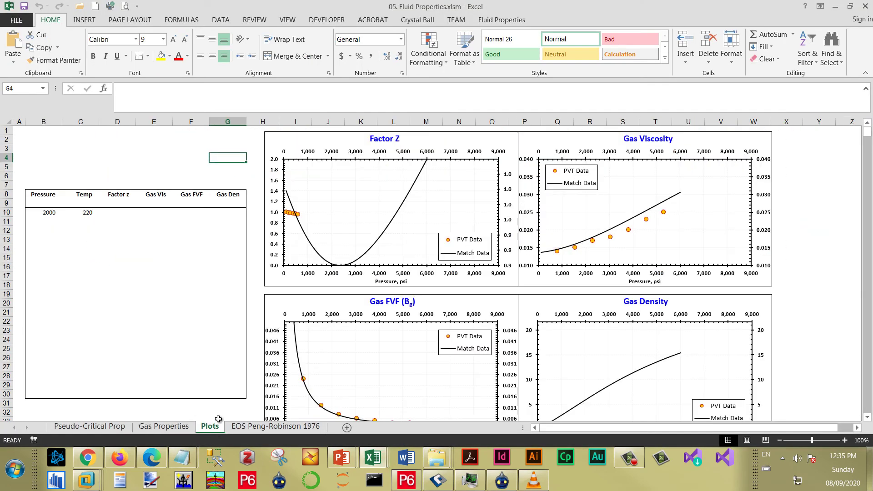
mouse_move(372, 457)
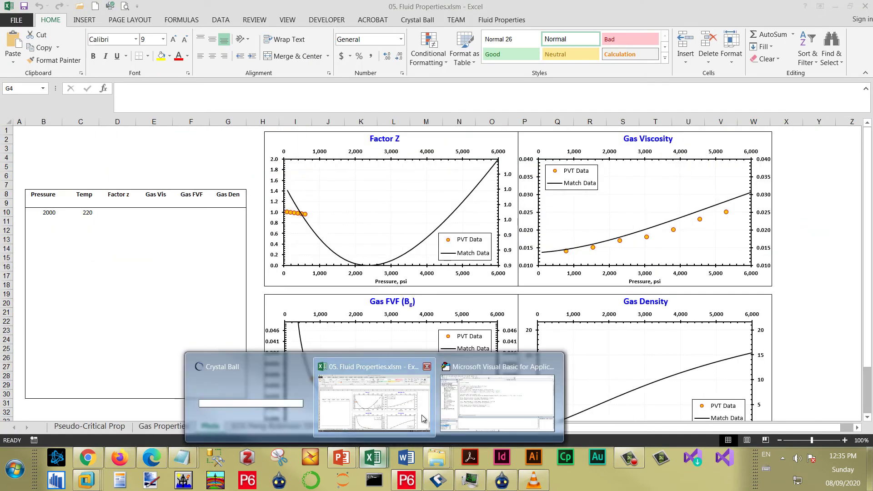
click(493, 399)
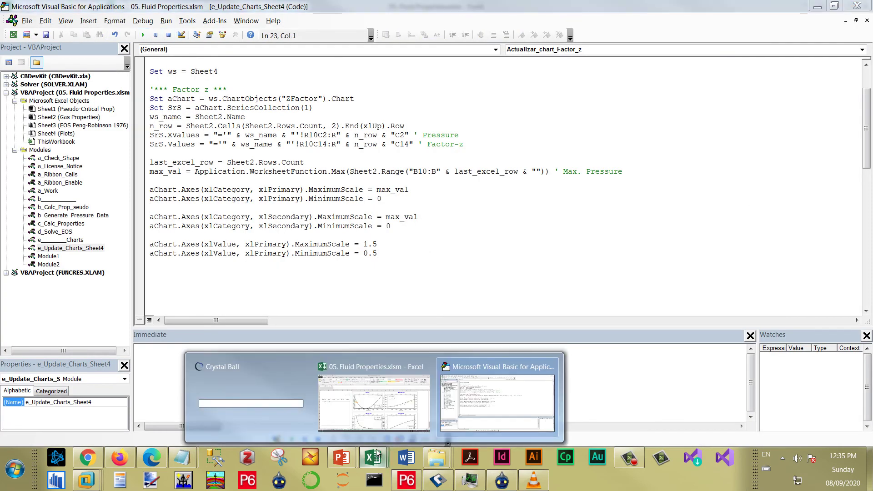
click(374, 389)
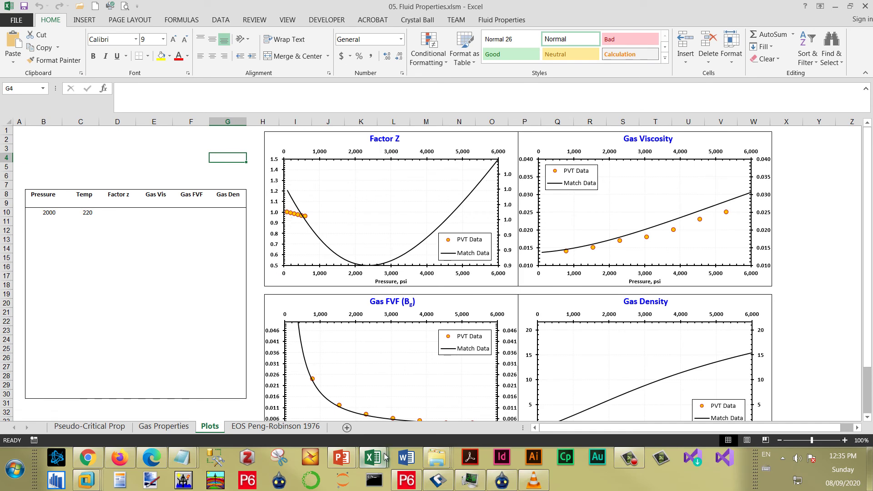
mouse_move(372, 457)
click(500, 382)
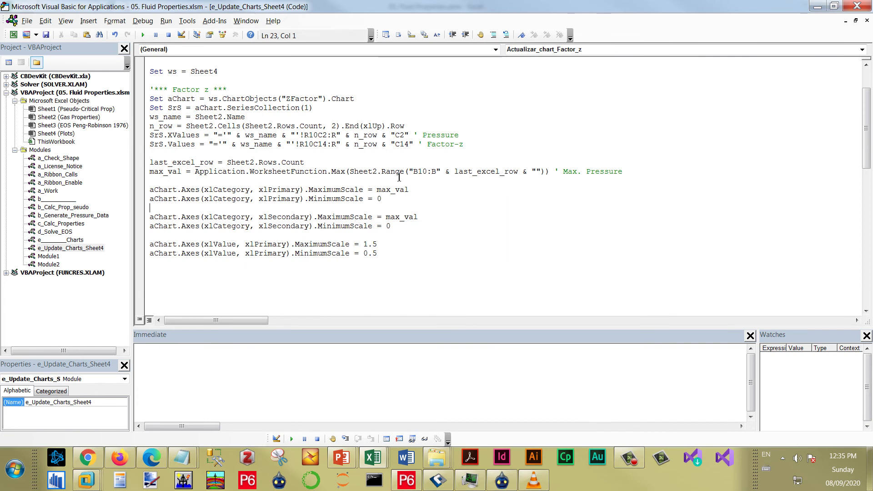
Duplicate the max_val line above the xlValue lines, trim its comment and rename it max_val2
drag(623, 172, 141, 171)
key(ctrl+c)
click(168, 238)
key(Return)
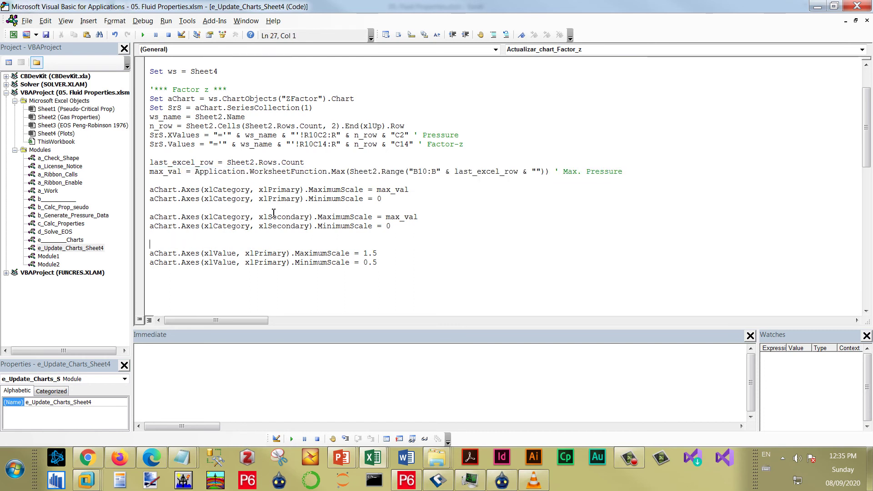
key(ctrl+v)
key(BackSpace)
key(BackSpace)
key(BackSpace)
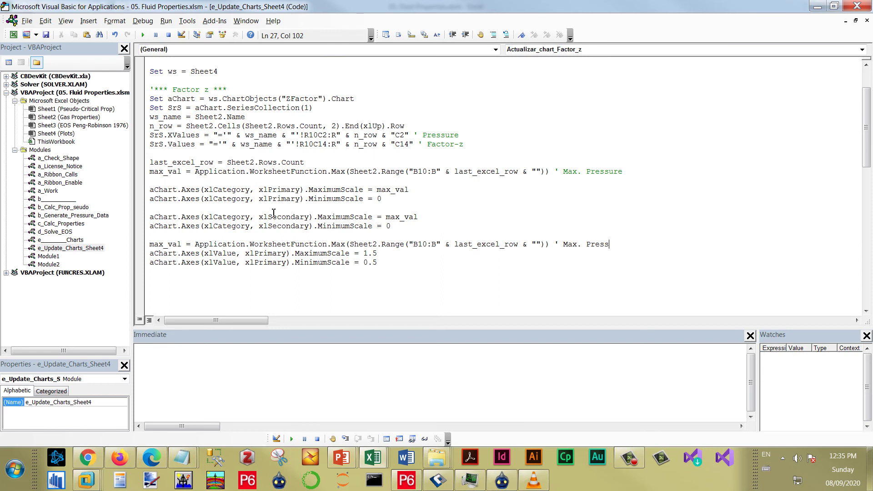
key(BackSpace)
key(BackSpace)
key(BackSpace)
key(BackSpace)
key(BackSpace)
key(Return)
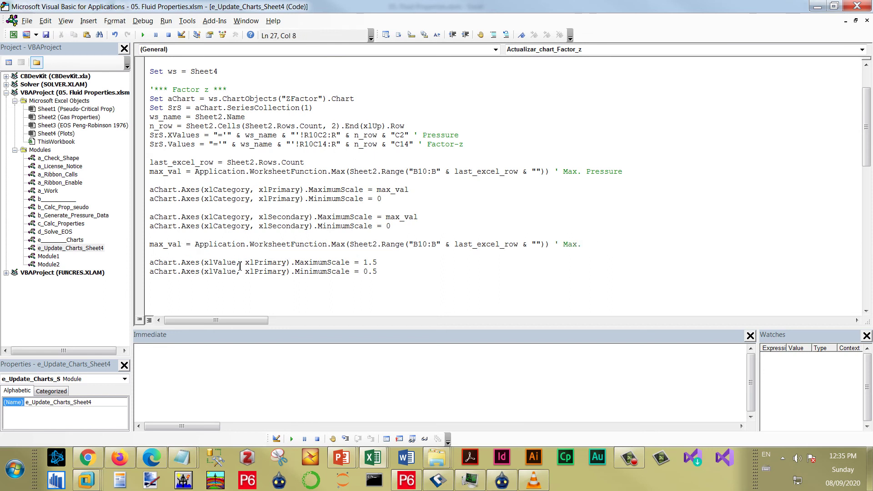
text(2)
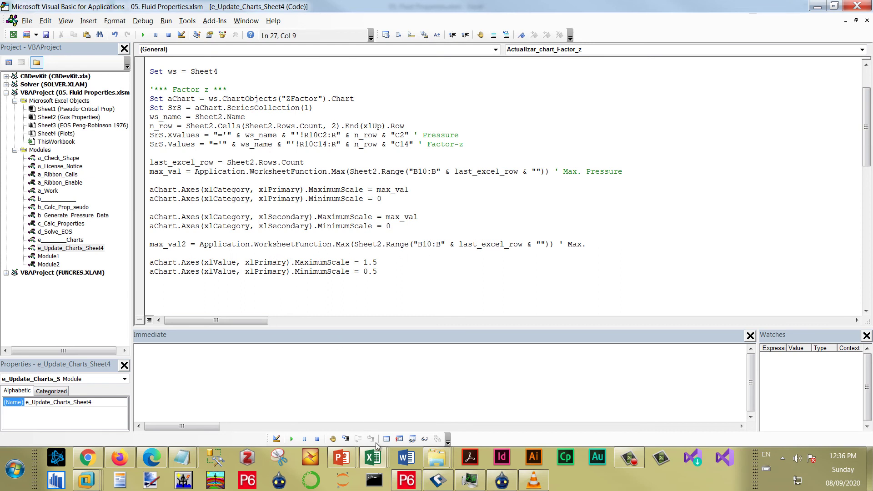
Look over the Fluid Properties workbook's data columns, then return to the macro code
click(374, 459)
click(372, 400)
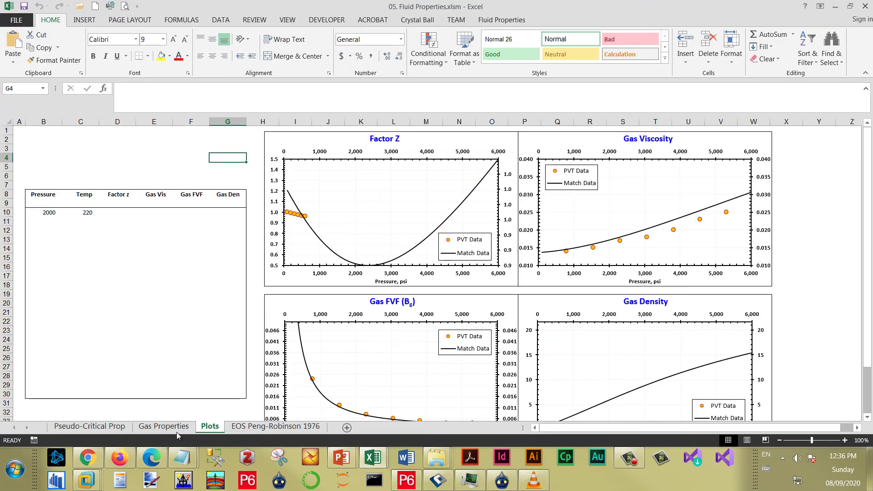
scroll(683, 273, up, 15)
scroll(682, 272, right, 1)
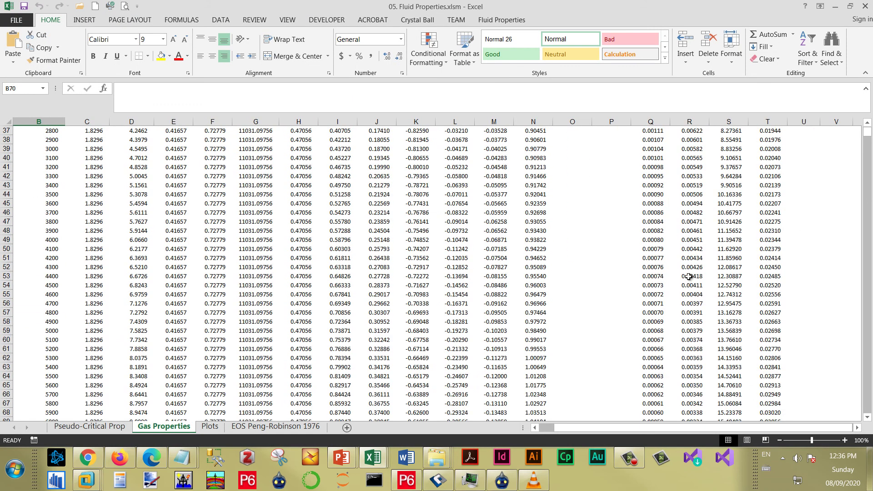
scroll(682, 258, up, 3)
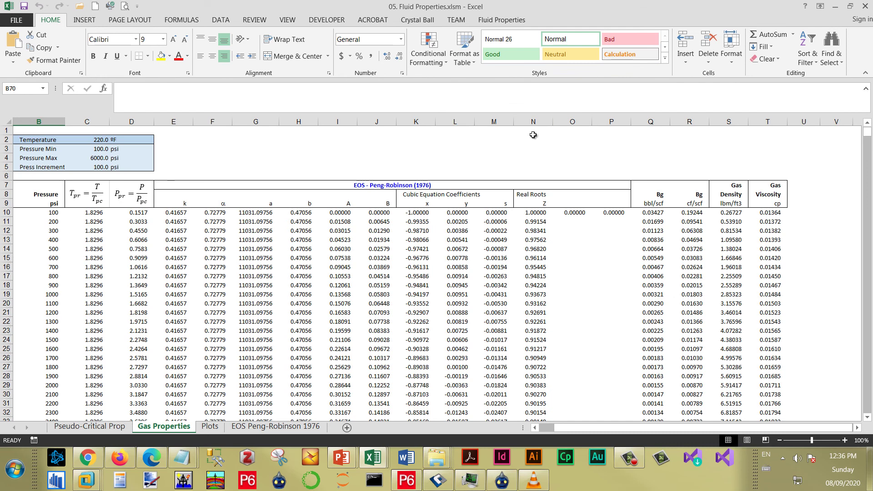
mouse_move(373, 458)
click(491, 363)
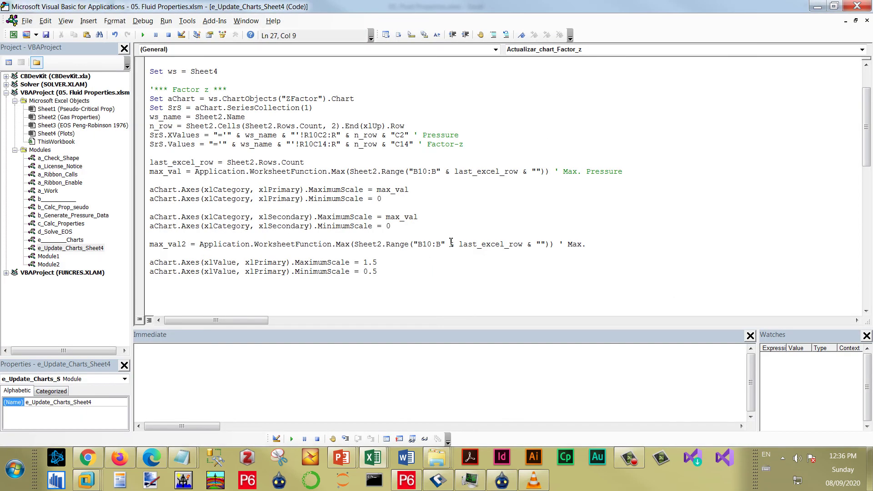
Point max_val2 at column N10:N and set the value-axis MaximumScale to max_val2
drag(425, 246, 436, 245)
text(N)
drag(187, 245, 124, 247)
key(ctrl+c)
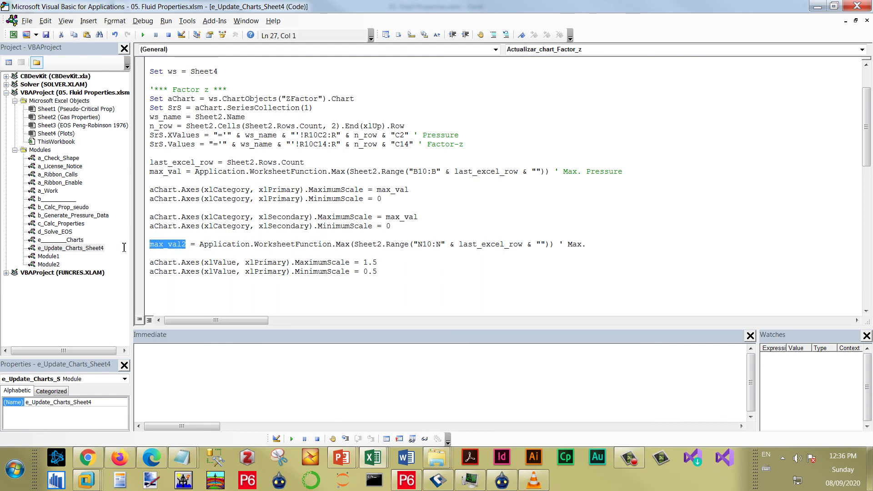
drag(382, 263, 363, 263)
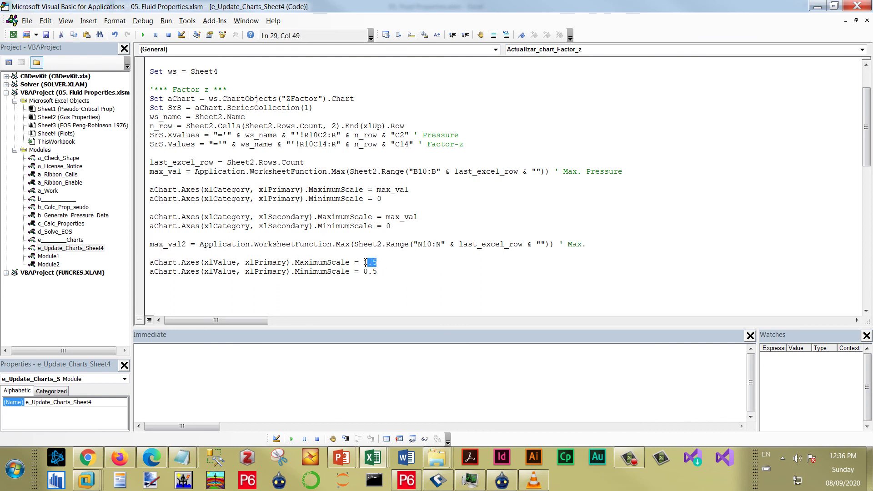
key(ctrl+v)
Add a min_val2 line using Min of N10:N and set MinimumScale to min_val2
drag(586, 245, 440, 244)
drag(358, 245, 151, 248)
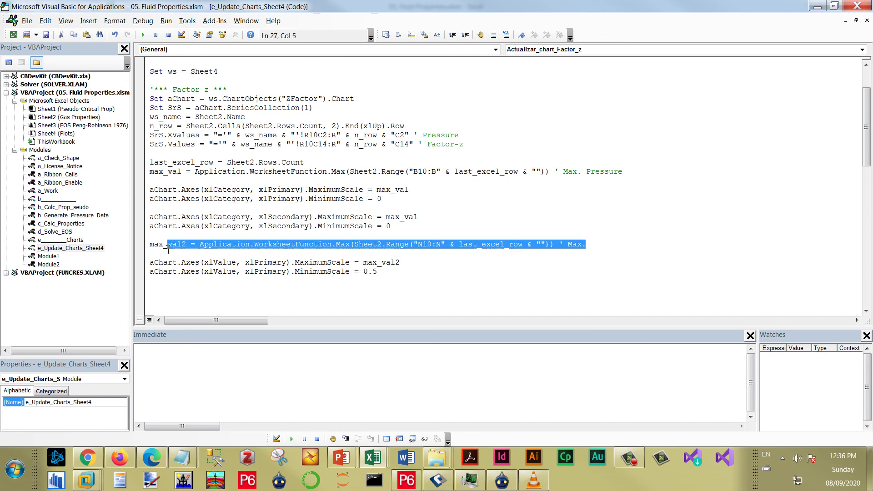
key(ctrl+c)
click(157, 255)
key(ctrl+v)
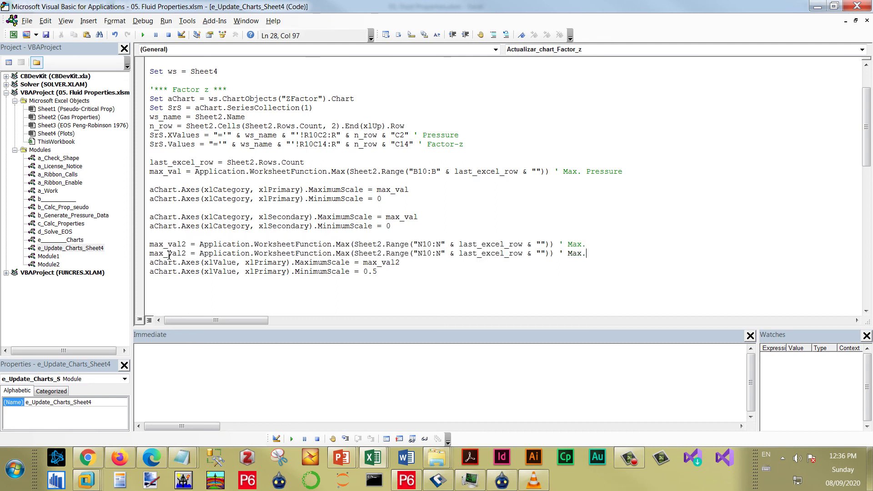
drag(163, 254, 155, 255)
text(in)
drag(351, 255, 342, 255)
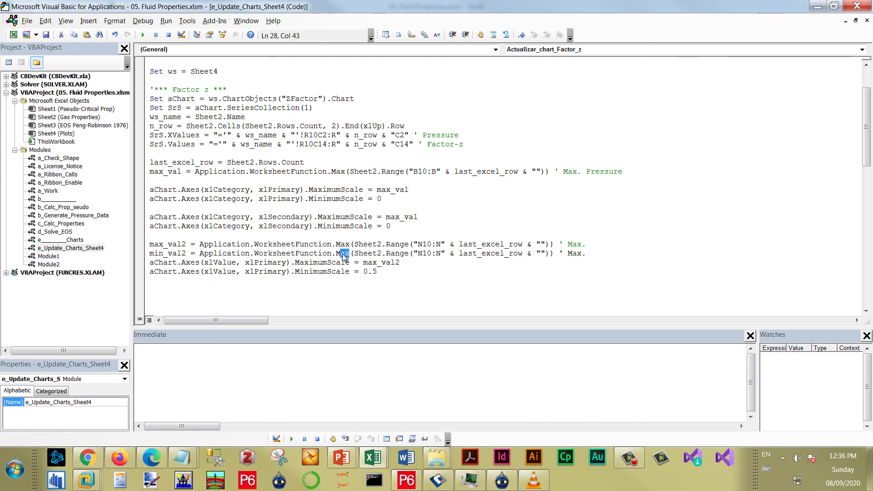
text(in)
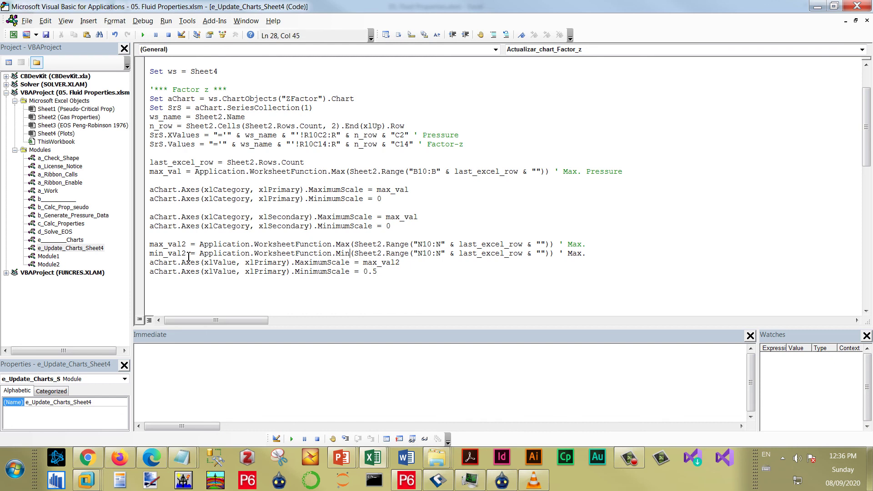
double_click(187, 256)
drag(377, 272, 360, 273)
key(ctrl+v)
click(302, 263)
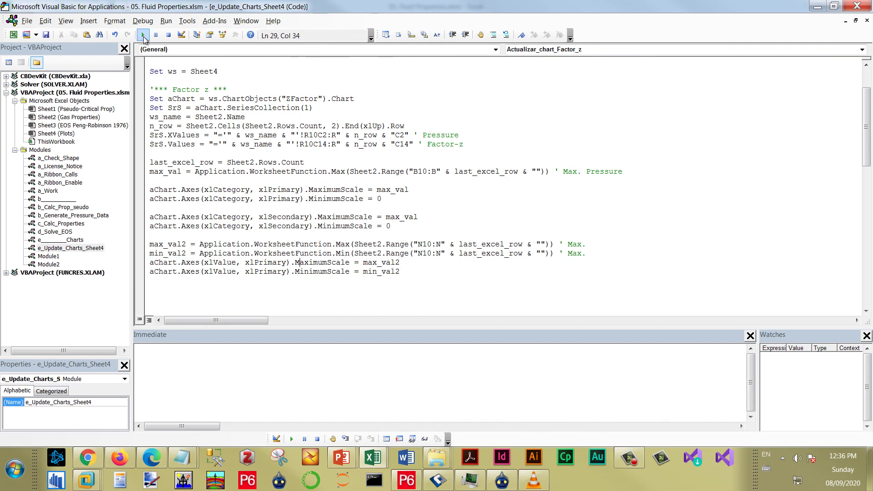
click(373, 457)
Check that the Factor Z chart's value axis on Plots now spans roughly 0.9 to 1.0
click(329, 435)
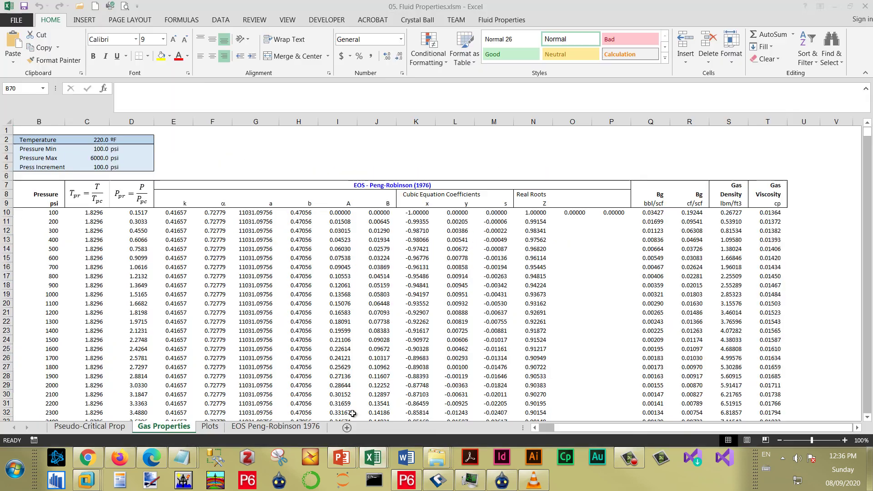
click(210, 426)
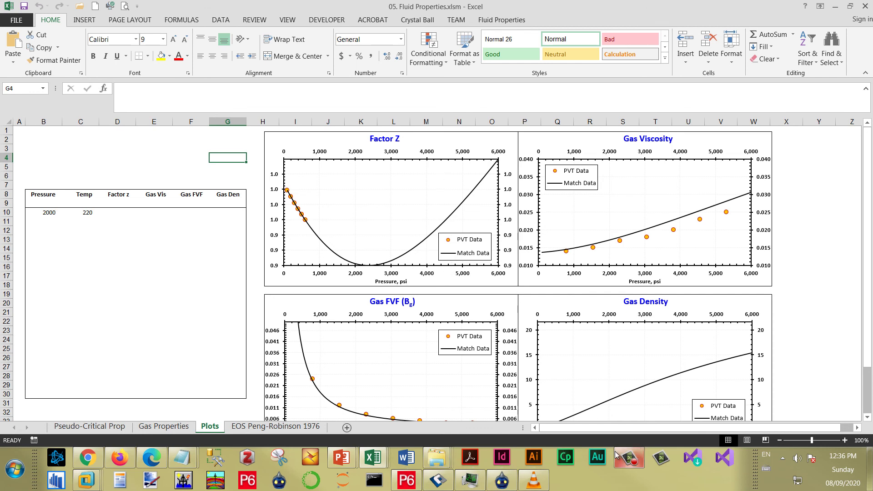
click(626, 461)
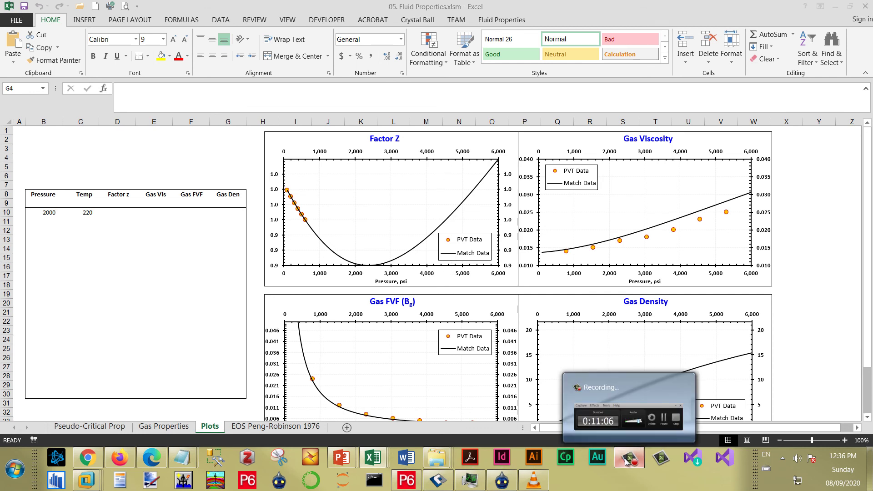